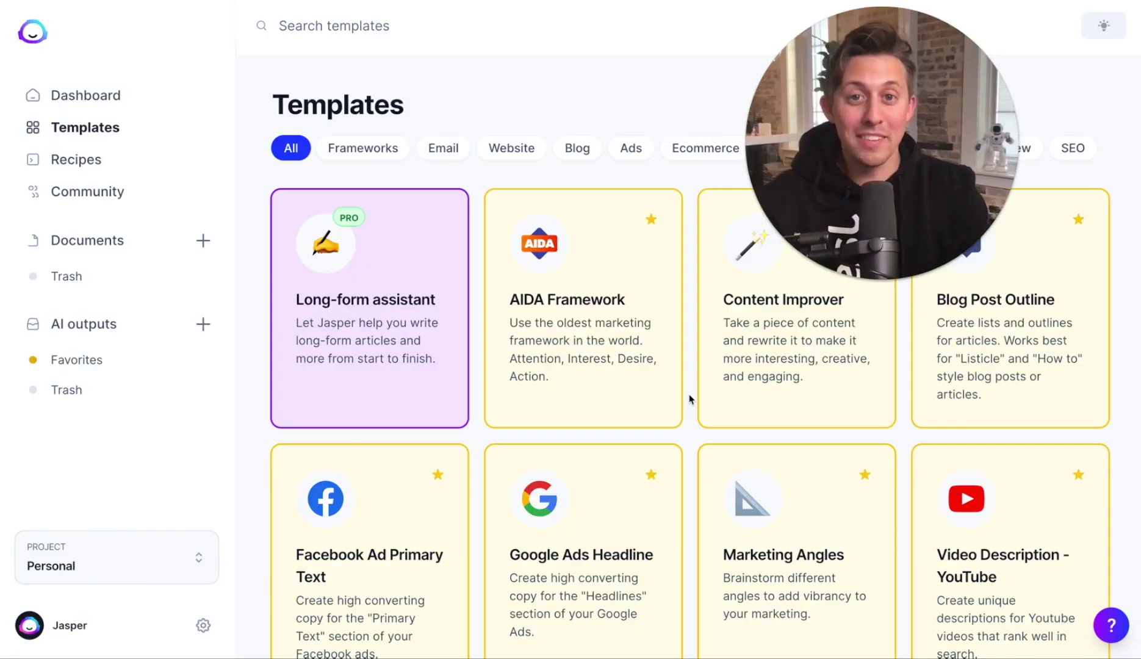
Step: Browse the full template library to see which kinds of content templates are available
{"action": "scroll", "coordinate": [690, 398], "scroll_direction": "down", "scroll_amount": 15}
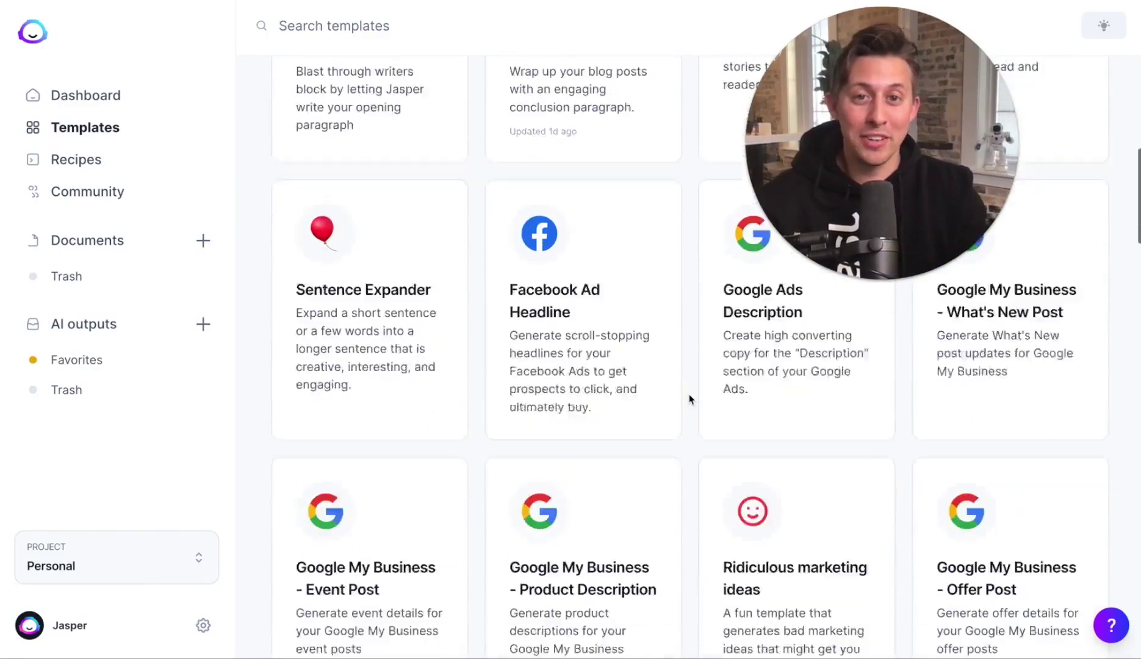
{"action": "scroll", "coordinate": [690, 399], "scroll_direction": "down", "scroll_amount": 15}
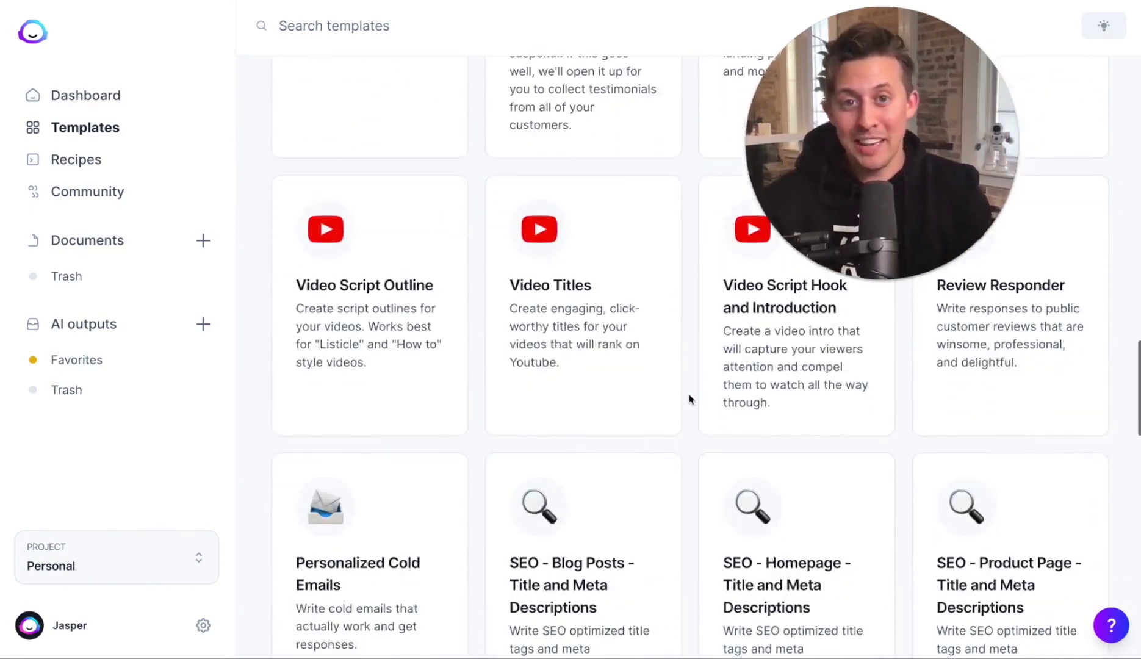
{"action": "scroll", "coordinate": [689, 399], "scroll_direction": "down", "scroll_amount": 15}
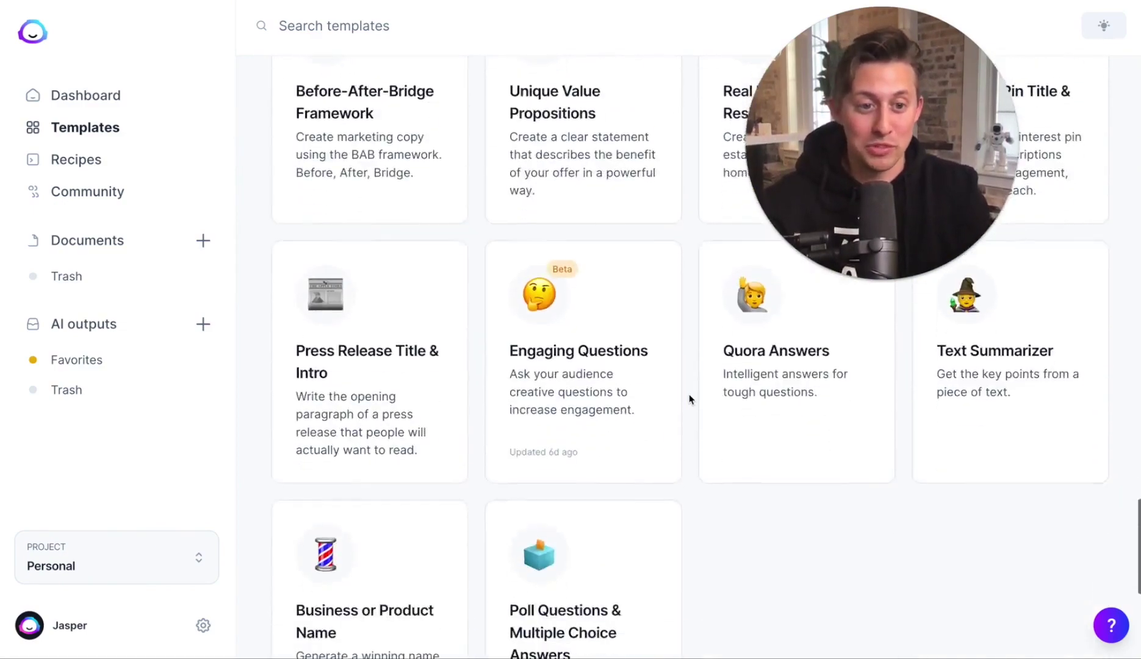
{"action": "scroll", "coordinate": [688, 397], "scroll_direction": "up", "scroll_amount": 2}
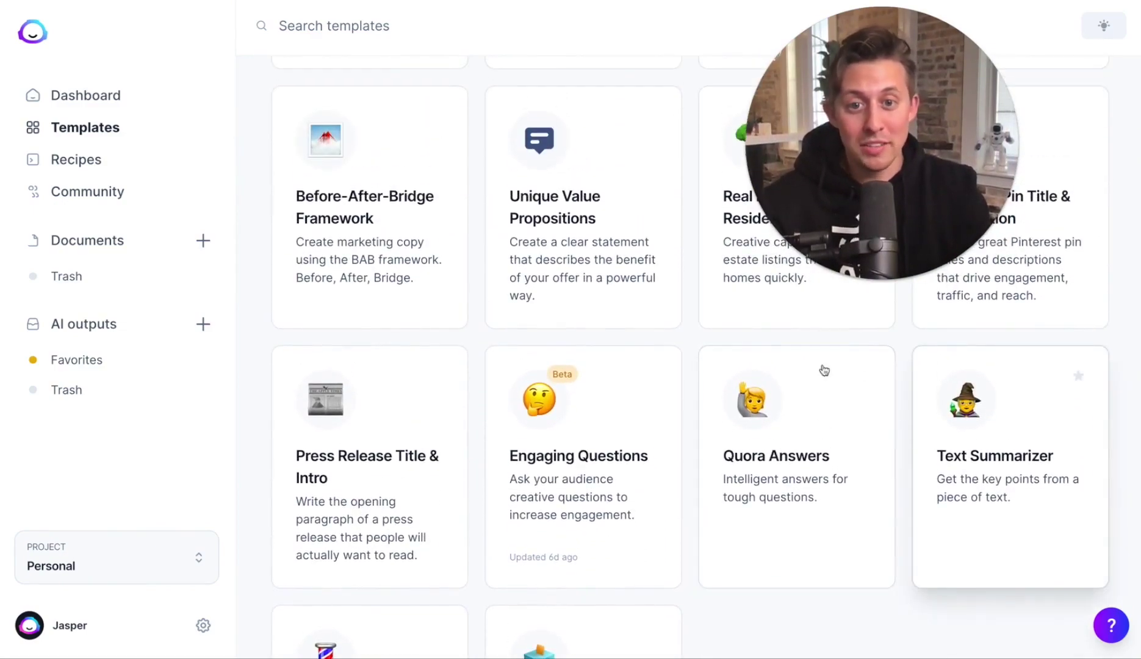
{"action": "scroll", "coordinate": [824, 371], "scroll_direction": "up", "scroll_amount": 9}
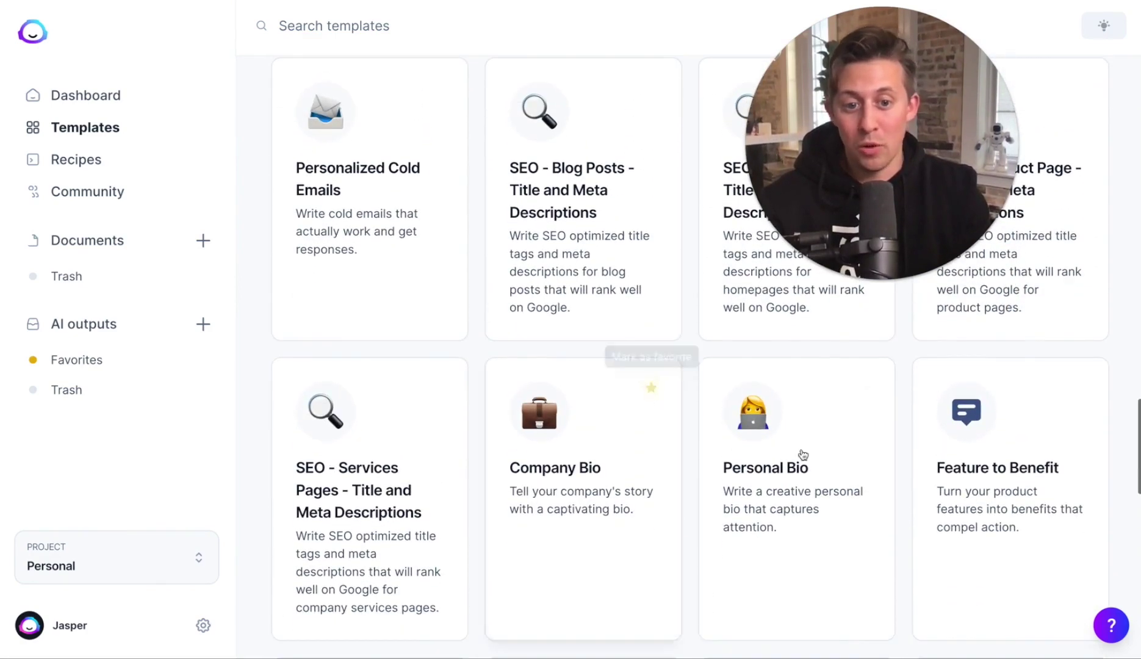
{"action": "scroll", "coordinate": [681, 382], "scroll_direction": "up", "scroll_amount": 6}
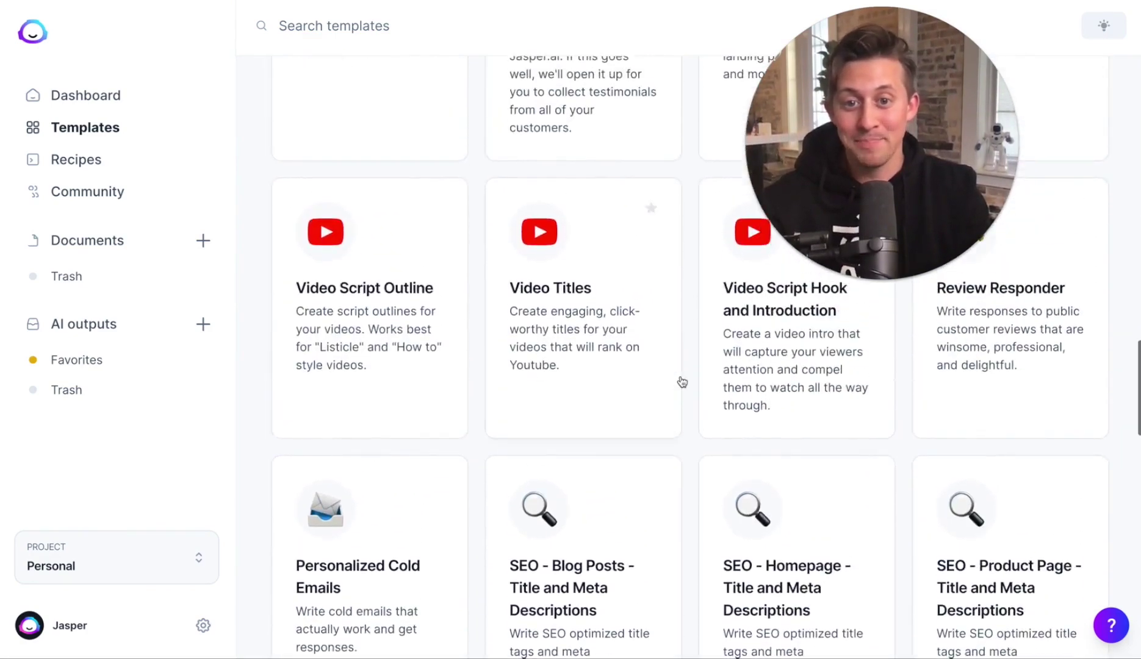
{"action": "scroll", "coordinate": [682, 382], "scroll_direction": "up", "scroll_amount": 3}
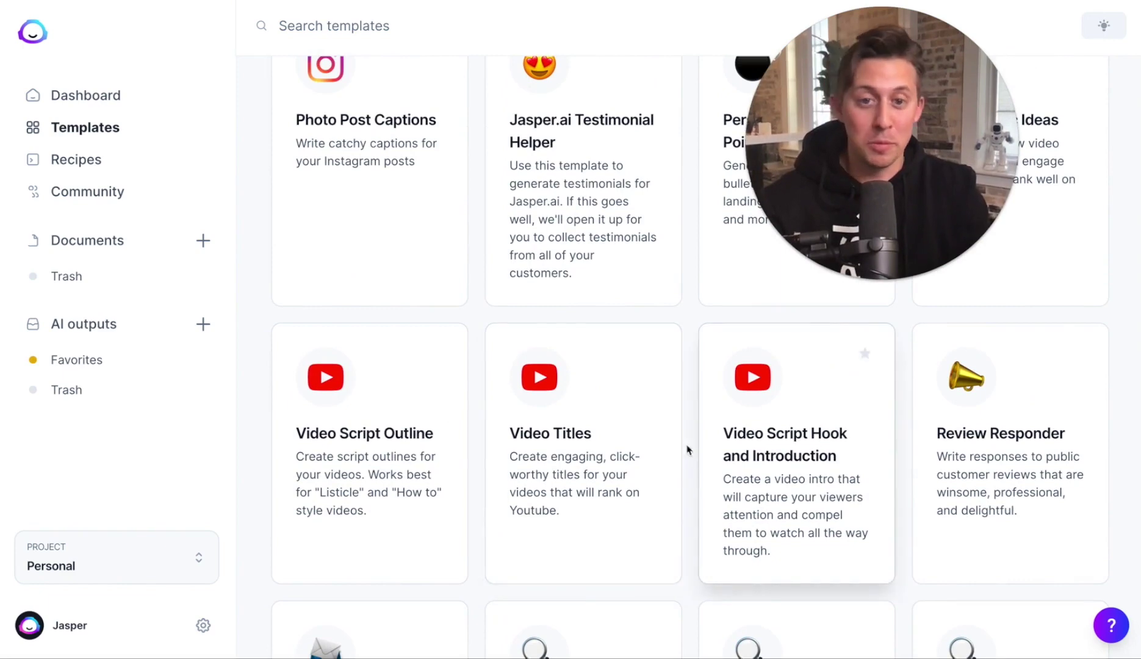
{"action": "scroll", "coordinate": [687, 449], "scroll_direction": "up", "scroll_amount": 8}
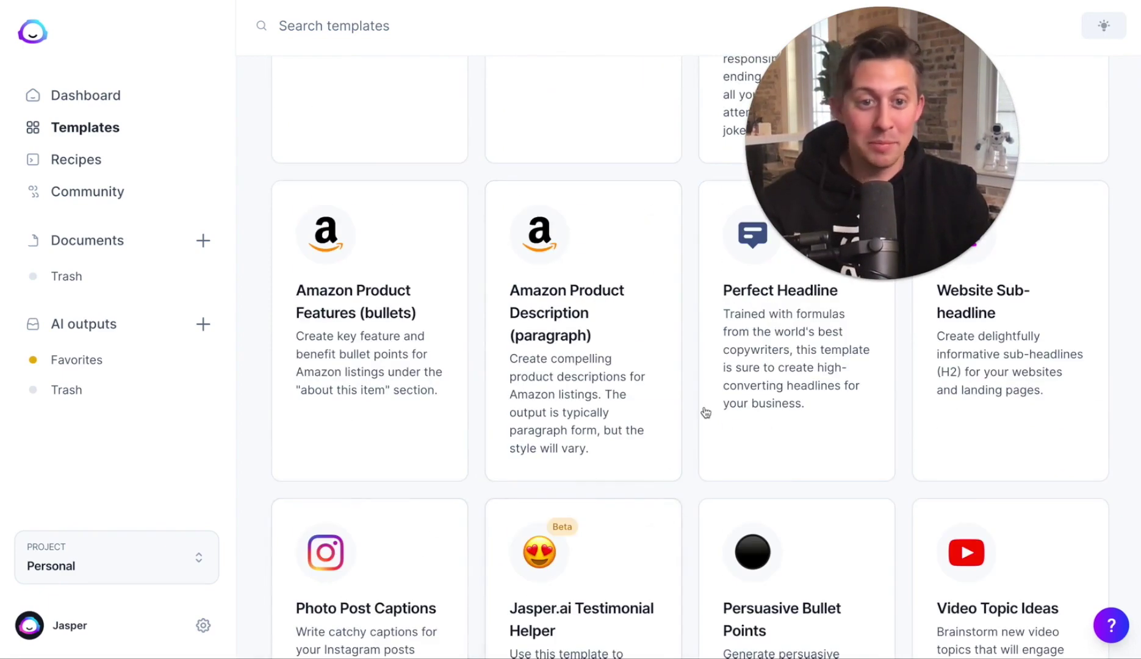
{"action": "scroll", "coordinate": [706, 413], "scroll_direction": "up", "scroll_amount": 10}
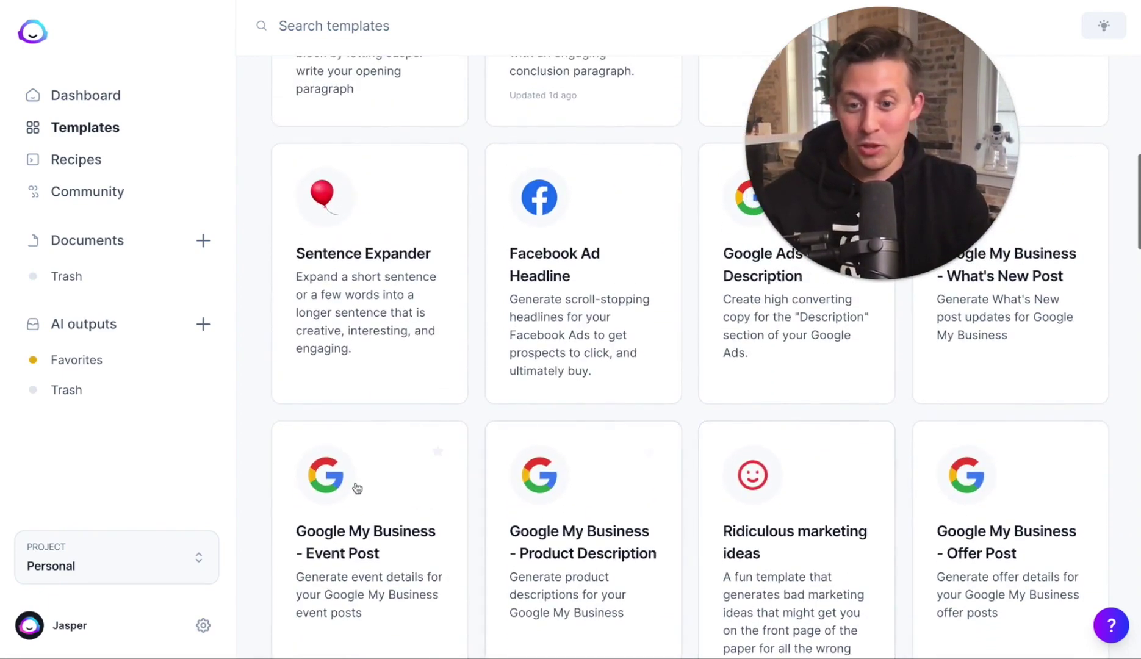
{"action": "scroll", "coordinate": [629, 508], "scroll_direction": "up", "scroll_amount": 10}
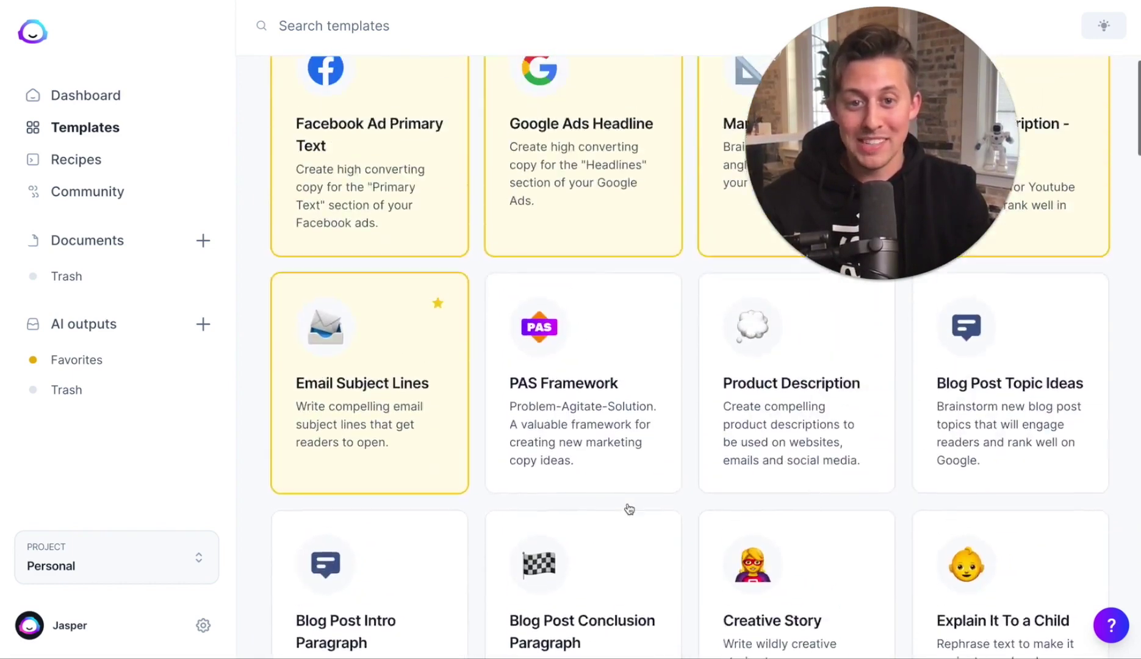
{"action": "scroll", "coordinate": [629, 509], "scroll_direction": "up", "scroll_amount": 1}
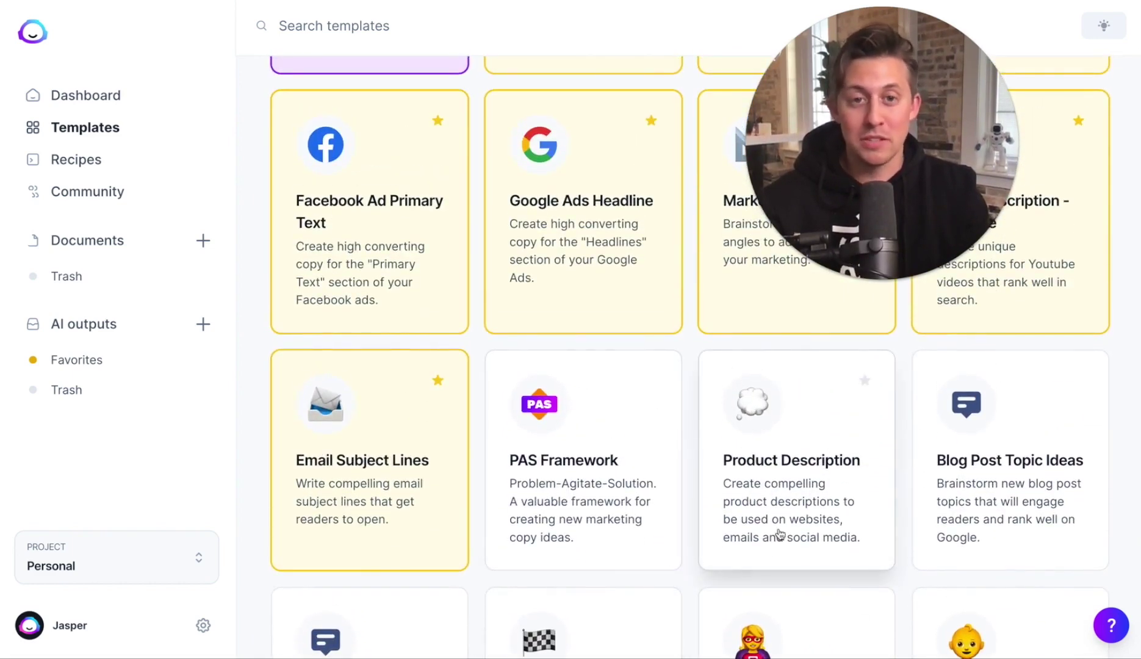
{"action": "scroll", "coordinate": [695, 441], "scroll_direction": "up", "scroll_amount": 5}
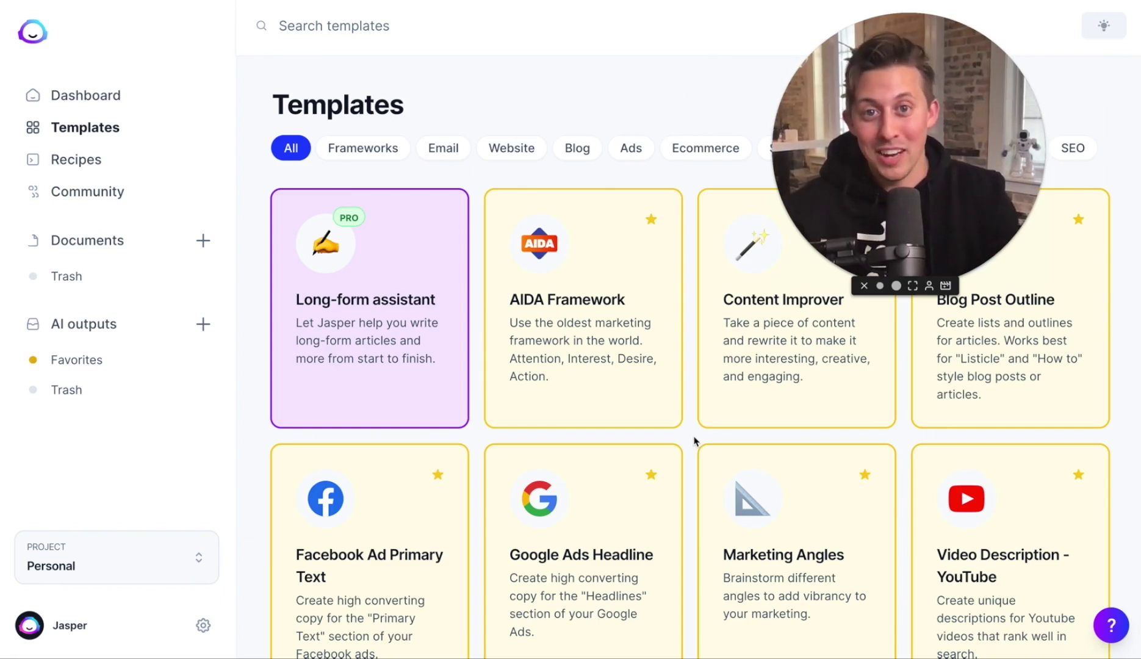
Step: Open the Facebook Ad Primary Text template, set the tone of voice to Hulk Hogan, and generate AI content for Crunch Fitness
{"action": "left_click", "coordinate": [311, 523]}
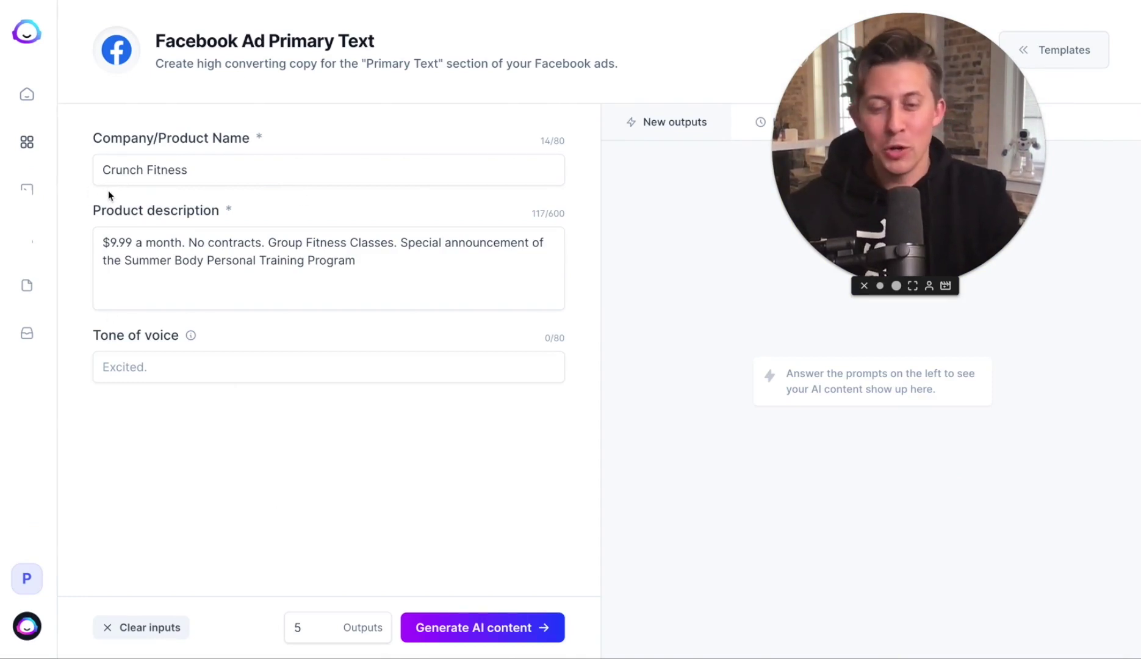
{"action": "left_click", "coordinate": [149, 367]}
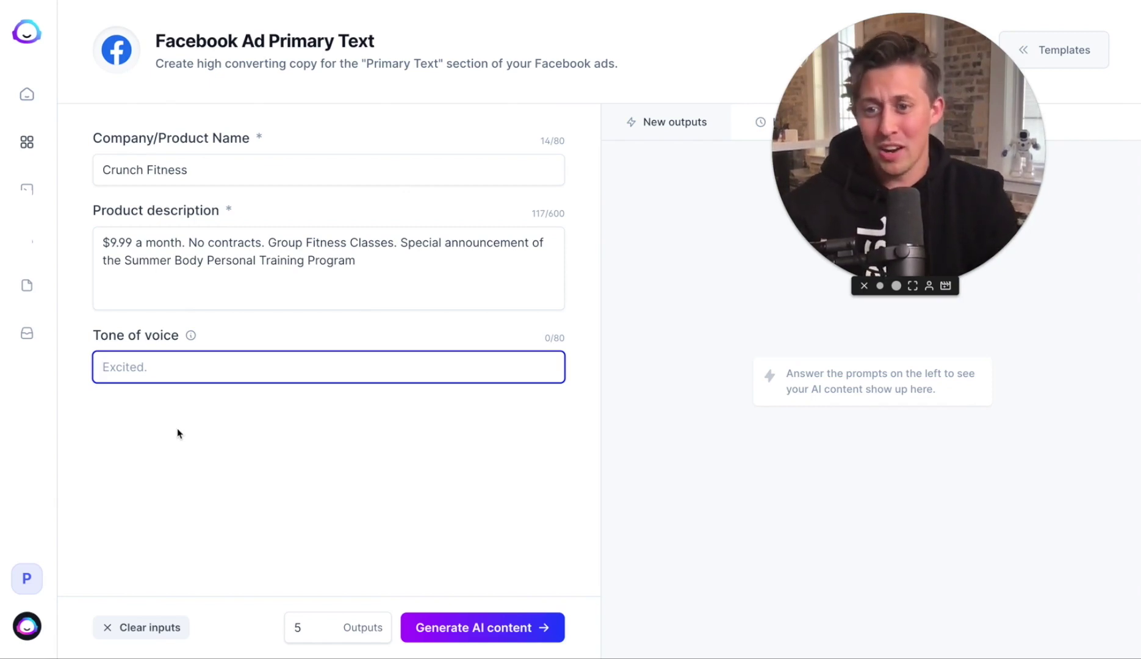
{"action": "type", "text": "Hulk Hogan"}
{"action": "left_click", "coordinate": [477, 623]}
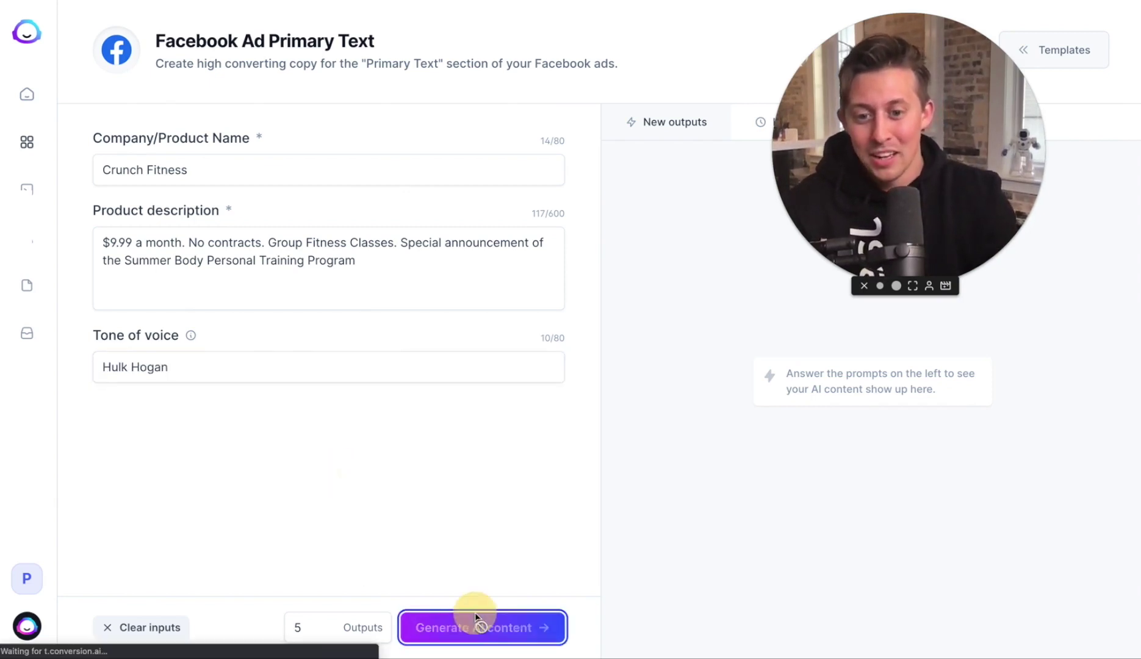
{"action": "left_click_drag", "start_coordinate": [907, 223], "coordinate": [543, 446]}
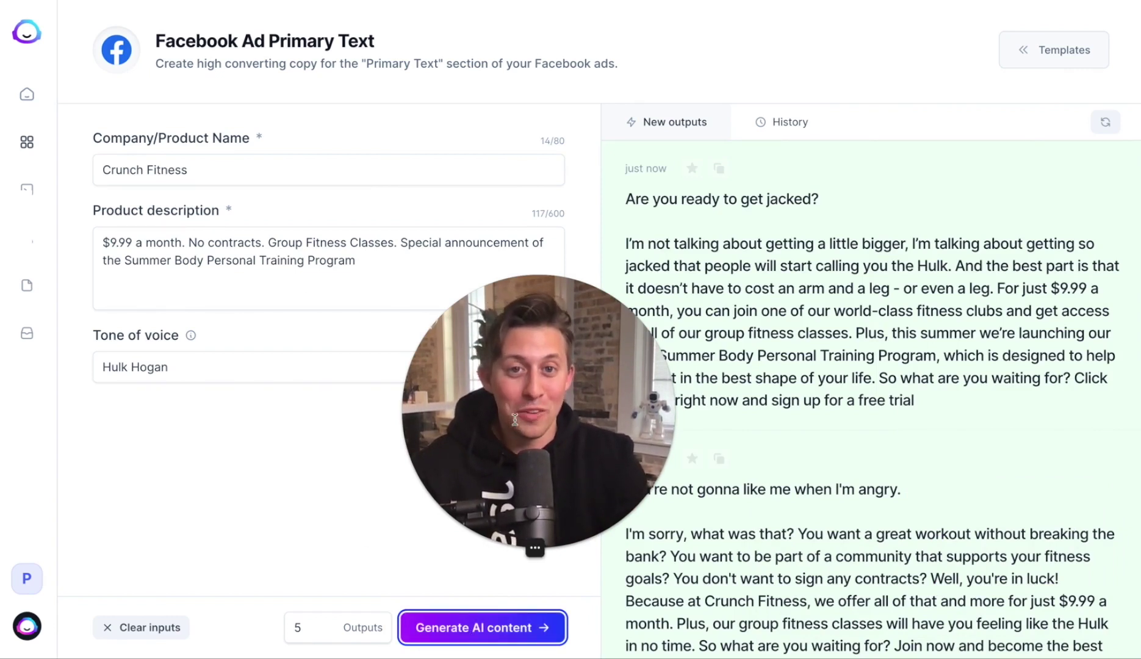
{"action": "left_click_drag", "start_coordinate": [622, 347], "coordinate": [449, 223]}
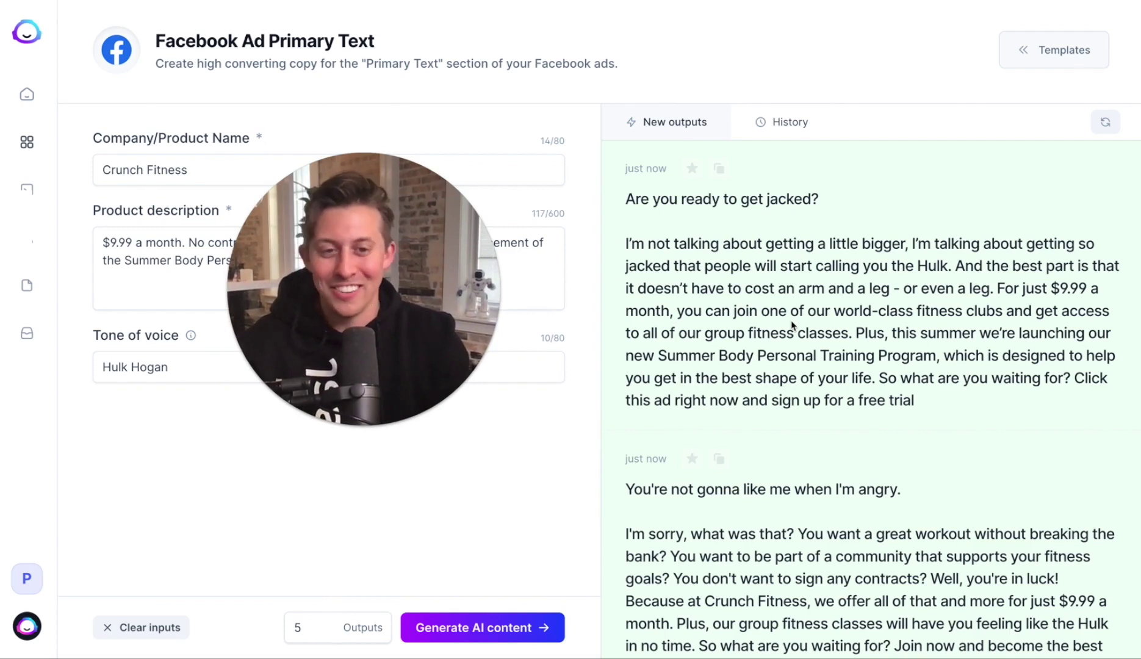
{"action": "left_click_drag", "start_coordinate": [401, 276], "coordinate": [500, 352]}
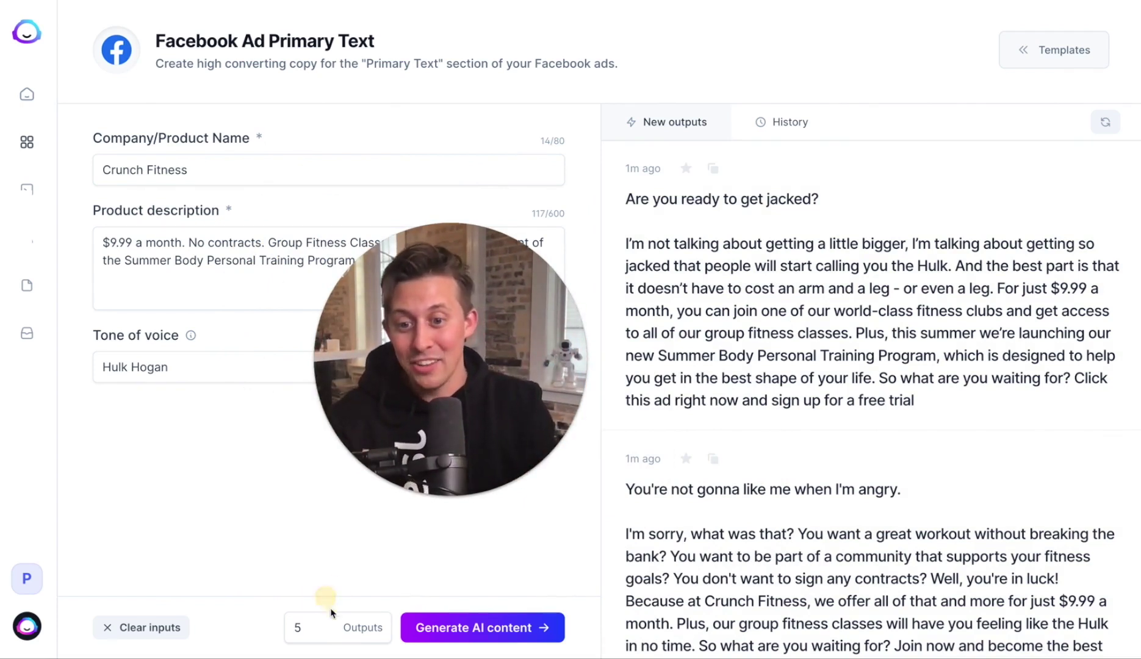
Step: Set the number of outputs to 10 and generate another batch of Facebook ad text
{"action": "left_click", "coordinate": [325, 623]}
{"action": "left_click", "coordinate": [325, 623]}
{"action": "left_click", "coordinate": [325, 623]}
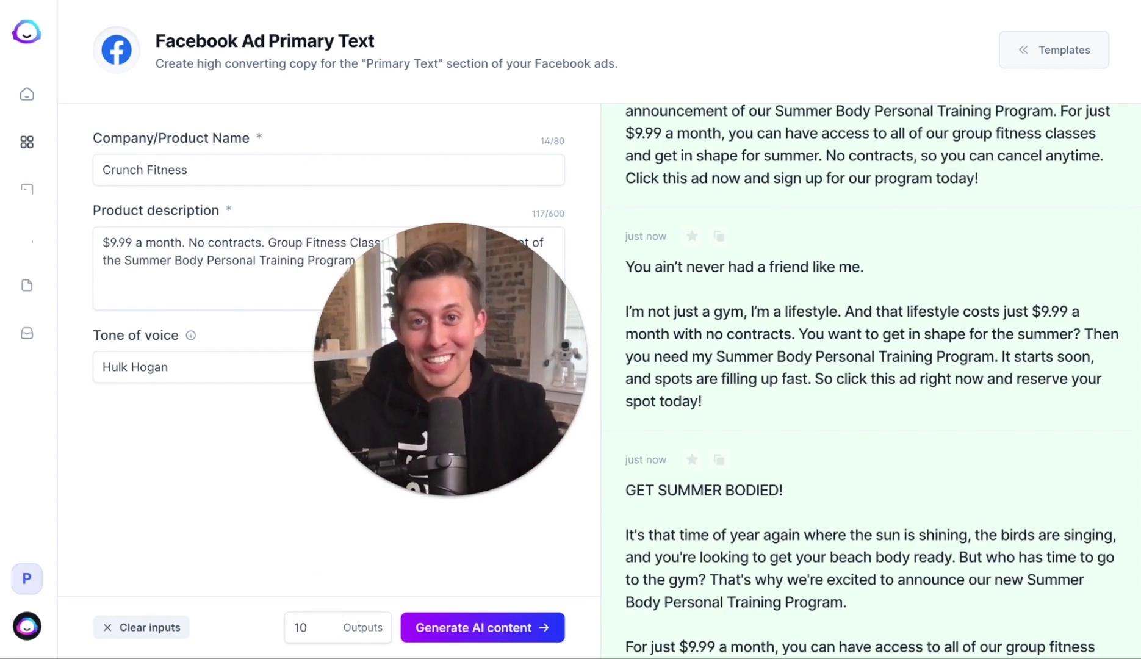
Step: Leave the ad template and open the Real Estate Email Outreach document from the documents list
{"action": "left_click", "coordinate": [22, 96]}
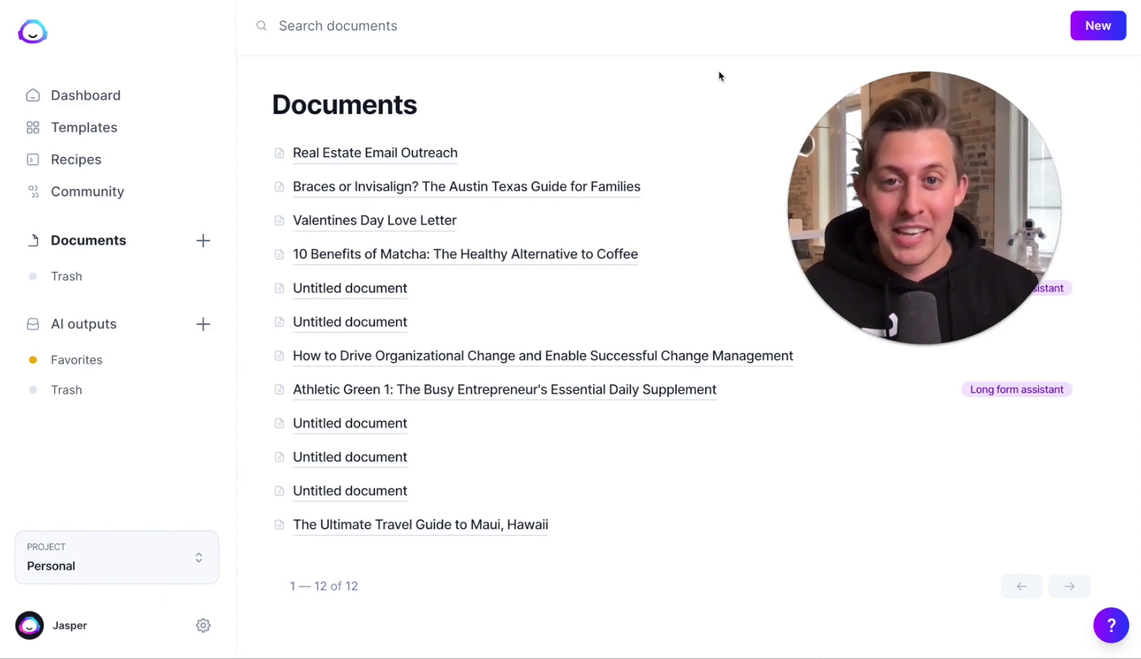
{"action": "left_click", "coordinate": [400, 153]}
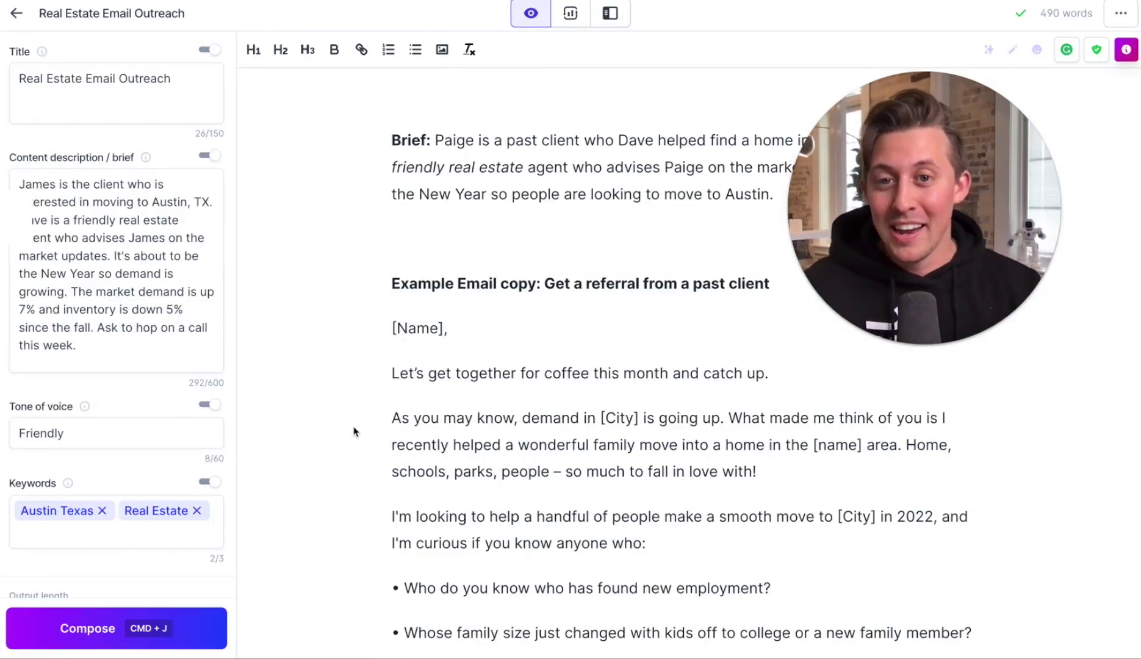
Step: Review the document's example email, its client name placeholder, and the list of agent, client and market details below it
{"action": "scroll", "coordinate": [353, 432], "scroll_direction": "down", "scroll_amount": 10}
{"action": "scroll", "coordinate": [354, 431], "scroll_direction": "down", "scroll_amount": 15}
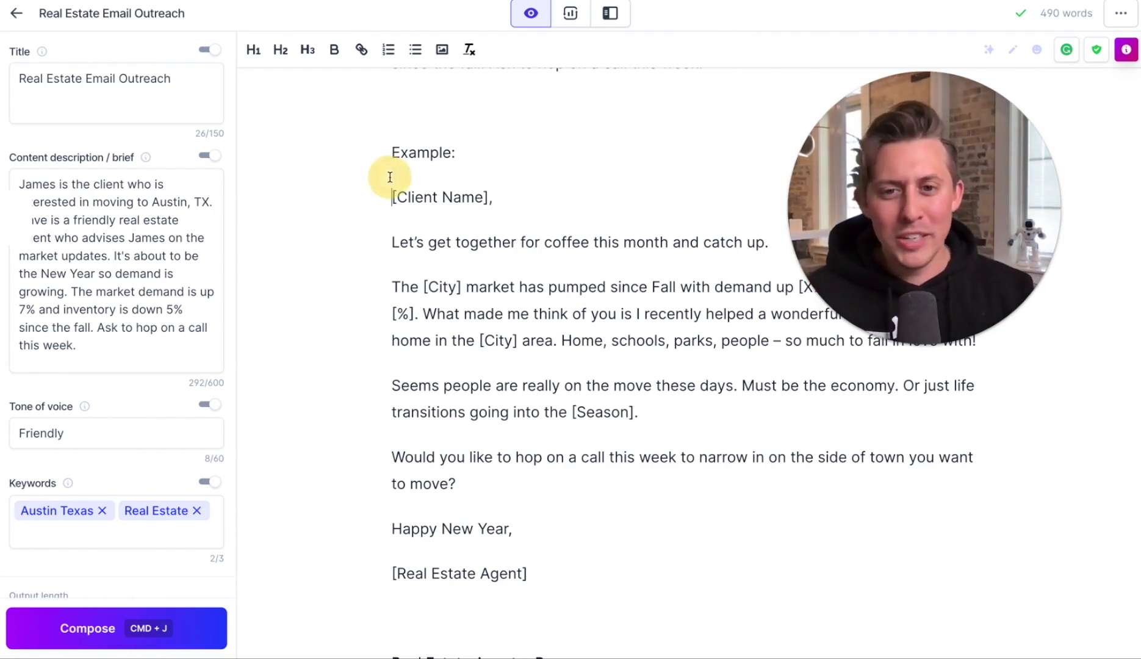
{"action": "left_click_drag", "start_coordinate": [389, 177], "coordinate": [615, 574]}
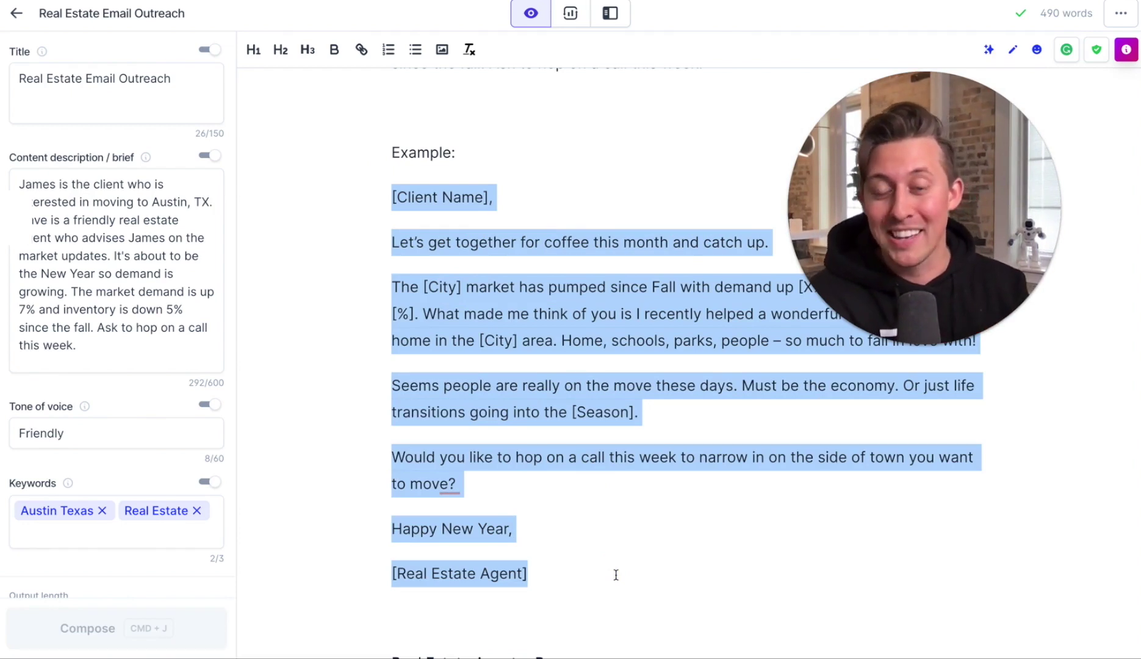
{"action": "left_click", "coordinate": [486, 197]}
{"action": "left_click_drag", "start_coordinate": [488, 197], "coordinate": [390, 196]}
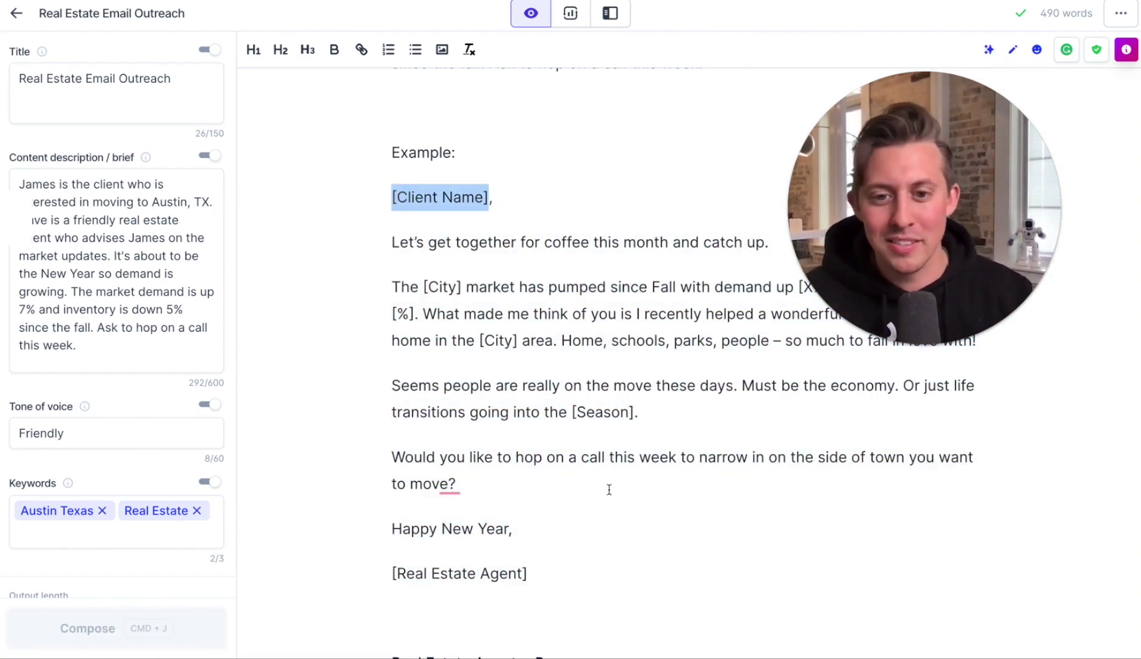
{"action": "left_click", "coordinate": [551, 565]}
{"action": "scroll", "coordinate": [551, 565], "scroll_direction": "down", "scroll_amount": 8}
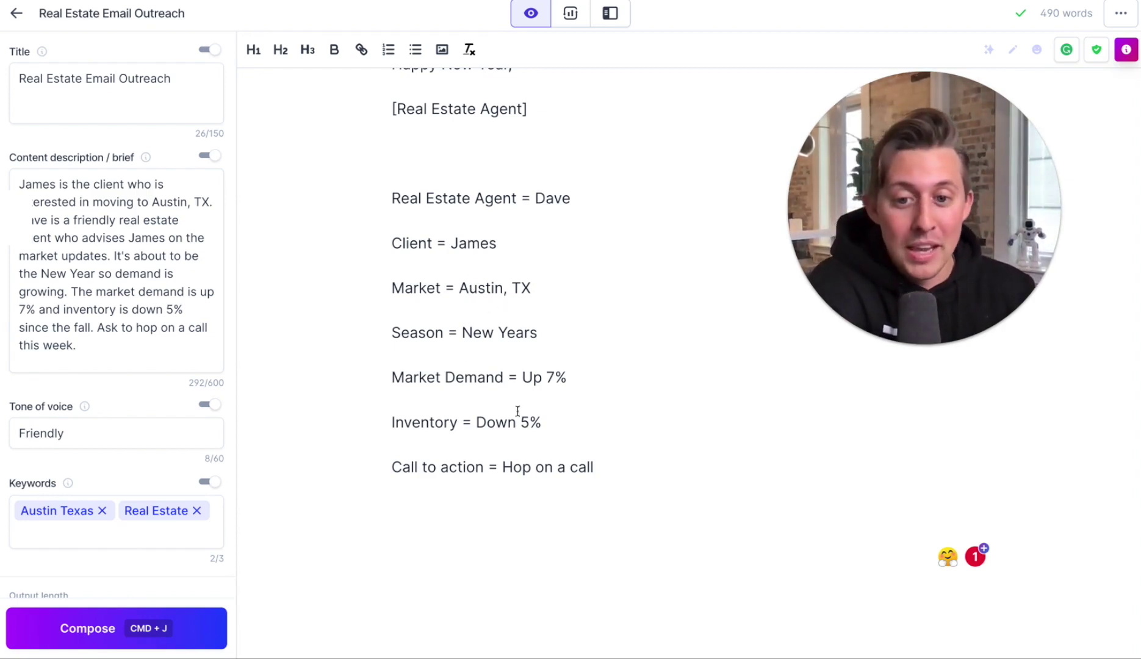
{"action": "scroll", "coordinate": [589, 426], "scroll_direction": "down", "scroll_amount": 2}
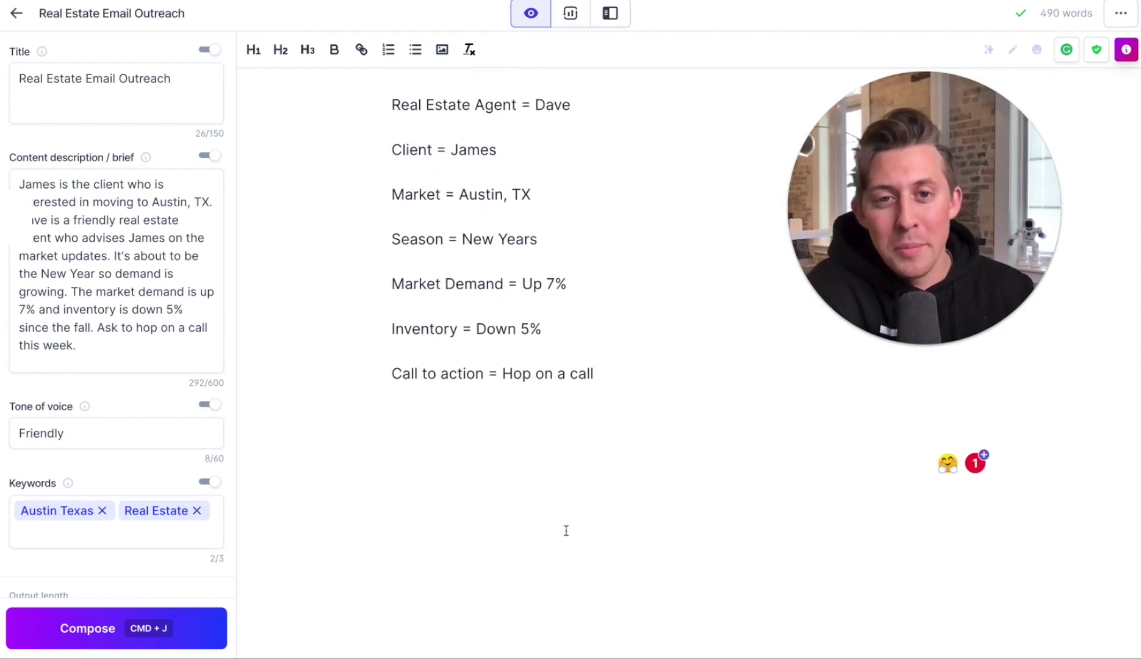
Step: Below the call-to-action line, write and run a Jasper command for an agent-to-client email about the Austin Texas real estate market, requesting a call later this week
{"action": "left_click", "coordinate": [404, 462]}
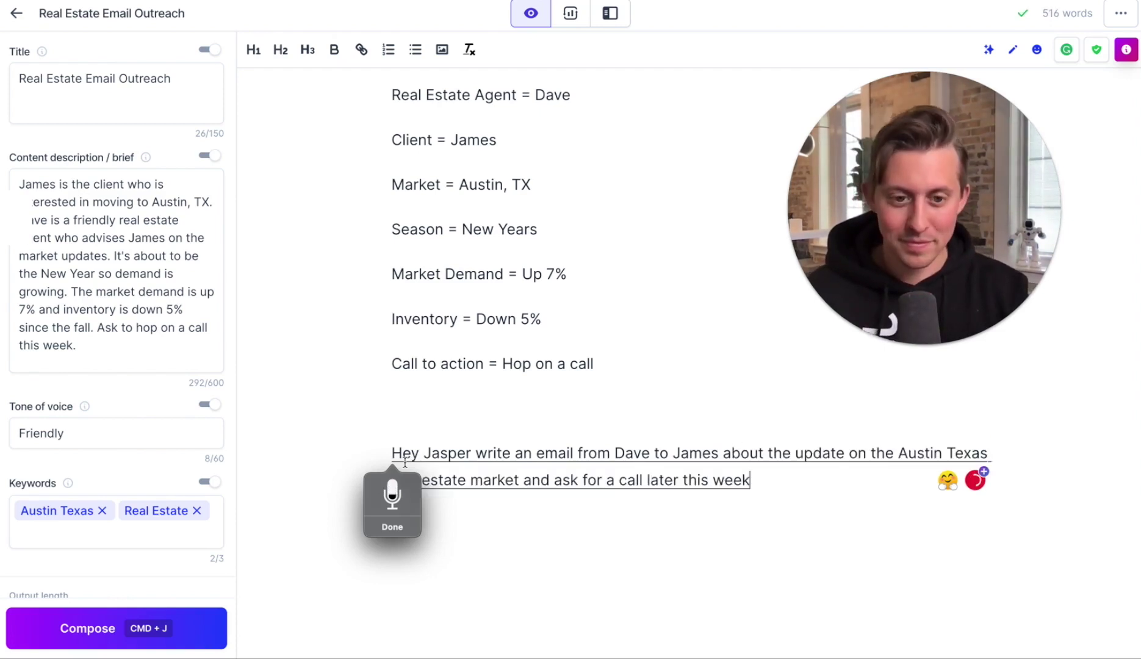
{"action": "key", "text": "super+j"}
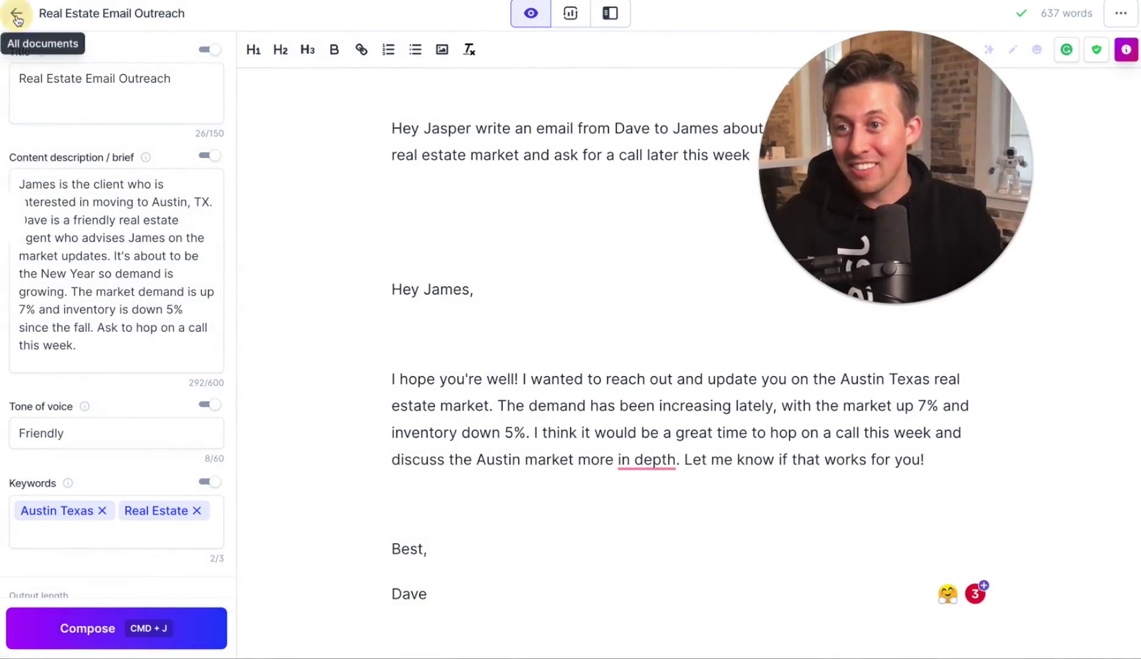
Step: Return to all documents, open "Braces or Invisalign? The Austin Texas Guide for Families", and review its content description
{"action": "left_click", "coordinate": [17, 14]}
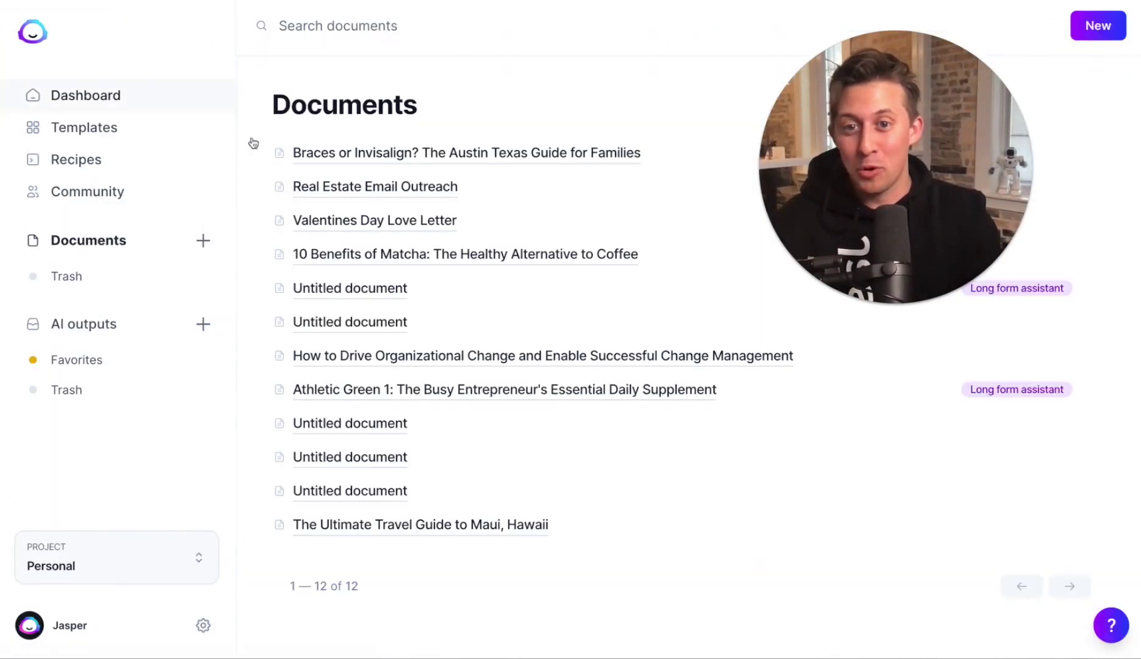
{"action": "left_click", "coordinate": [381, 154]}
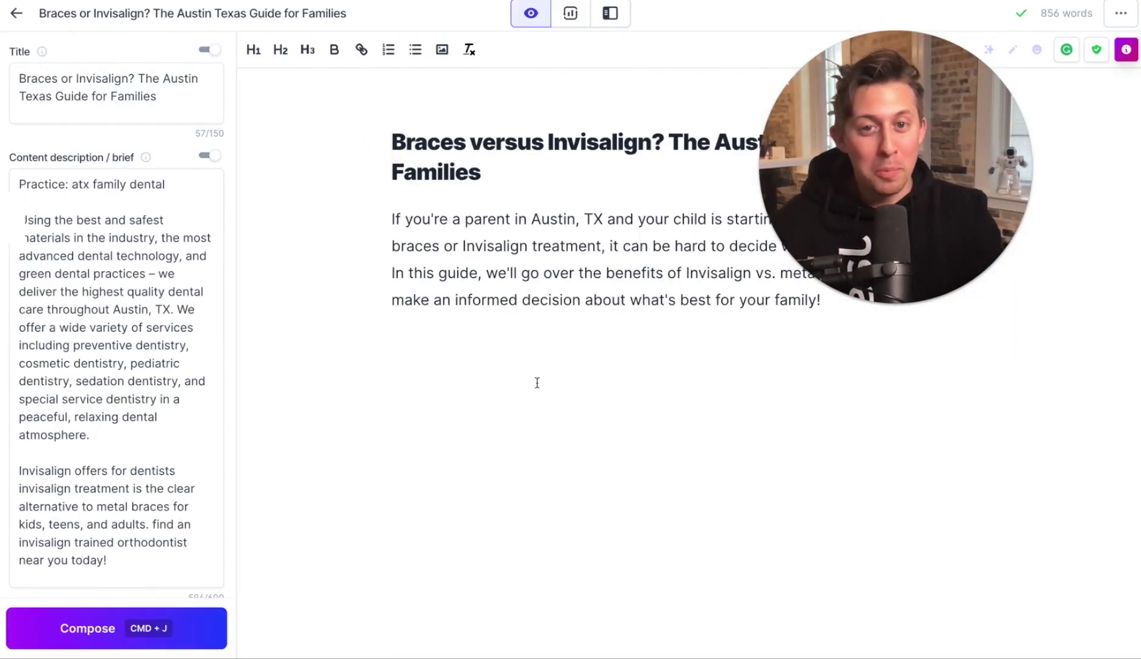
{"action": "left_click_drag", "start_coordinate": [838, 194], "coordinate": [963, 424]}
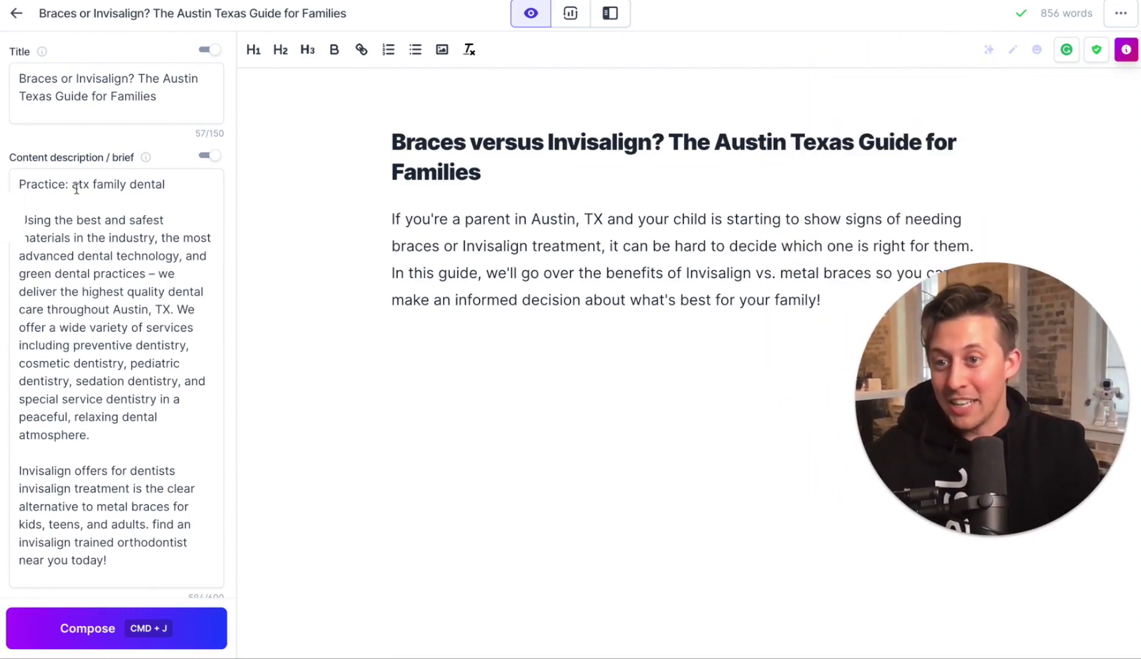
{"action": "left_click_drag", "start_coordinate": [71, 184], "coordinate": [139, 470]}
{"action": "left_click", "coordinate": [142, 461]}
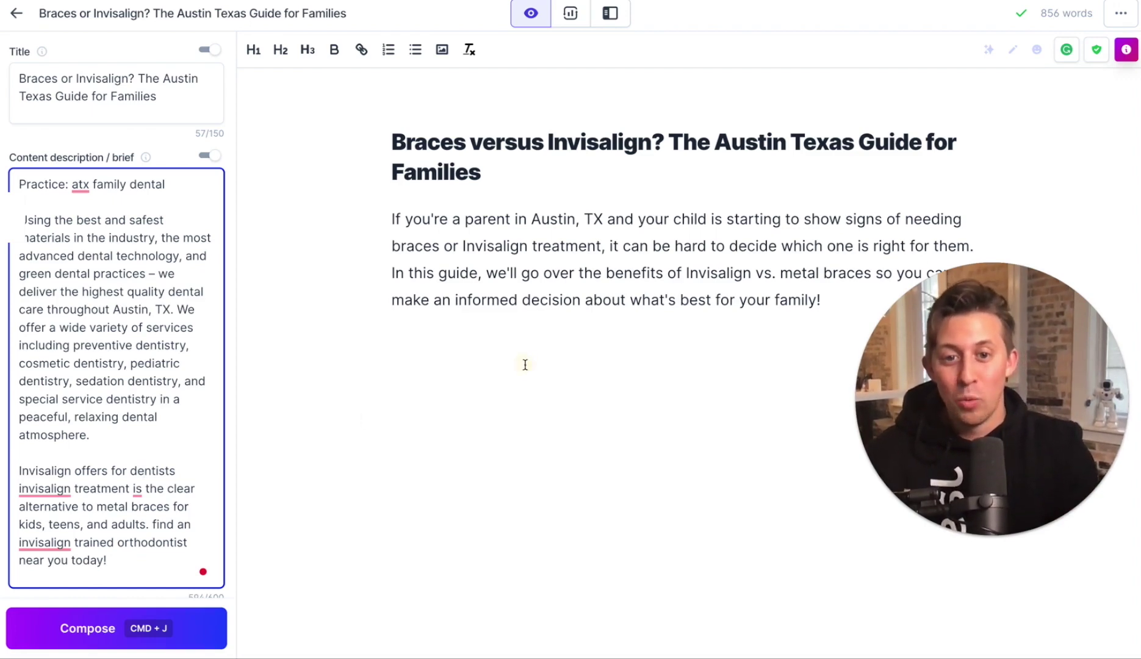
Step: Show the templates beside the document, choose Blog Post Outline, and copy the article's headline into the blog post title/topic
{"action": "left_click", "coordinate": [389, 386]}
{"action": "left_click", "coordinate": [611, 13]}
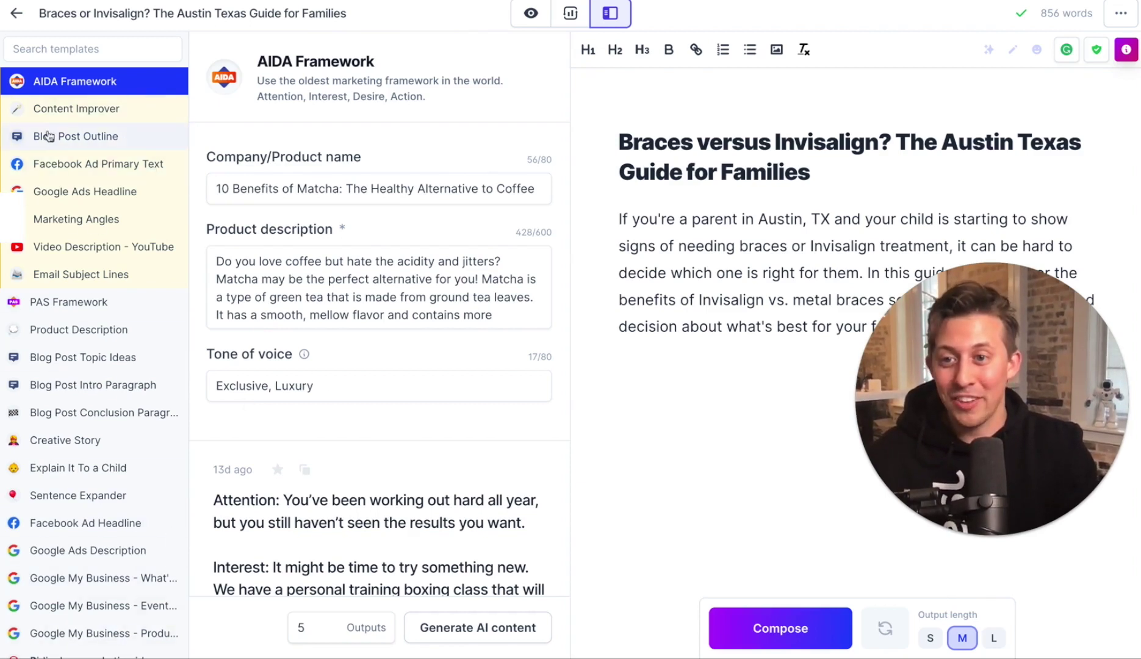
{"action": "left_click", "coordinate": [92, 145]}
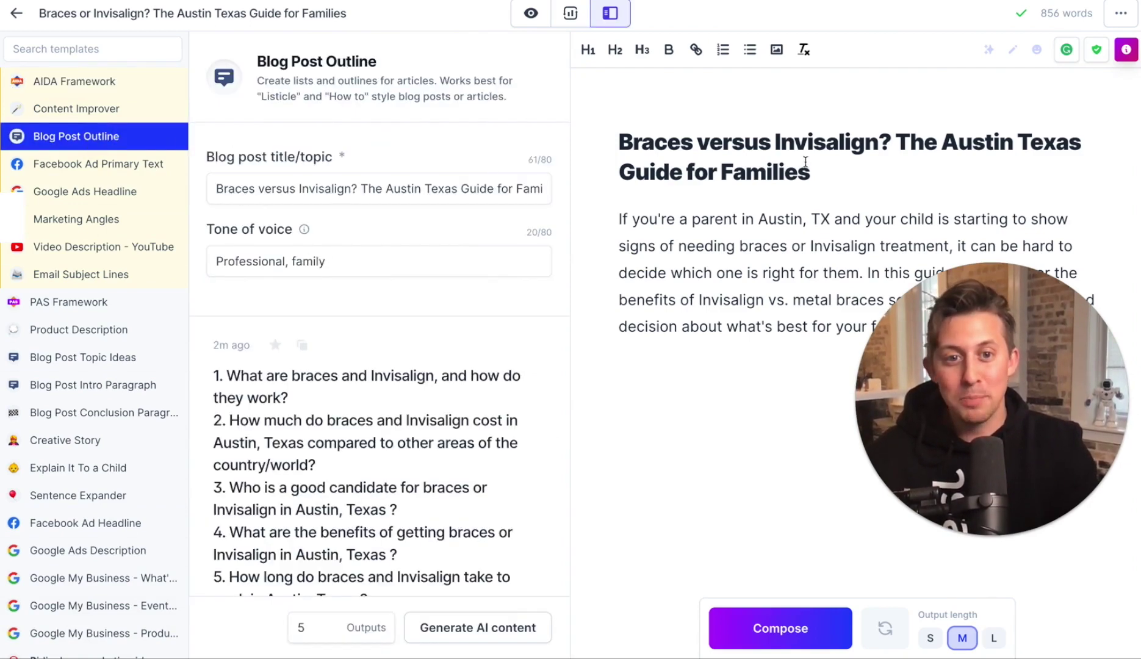
{"action": "left_click_drag", "start_coordinate": [774, 163], "coordinate": [619, 141]}
{"action": "key", "text": "ctrl+c"}
{"action": "triple_click", "coordinate": [382, 183]}
{"action": "key", "text": "ctrl+v"}
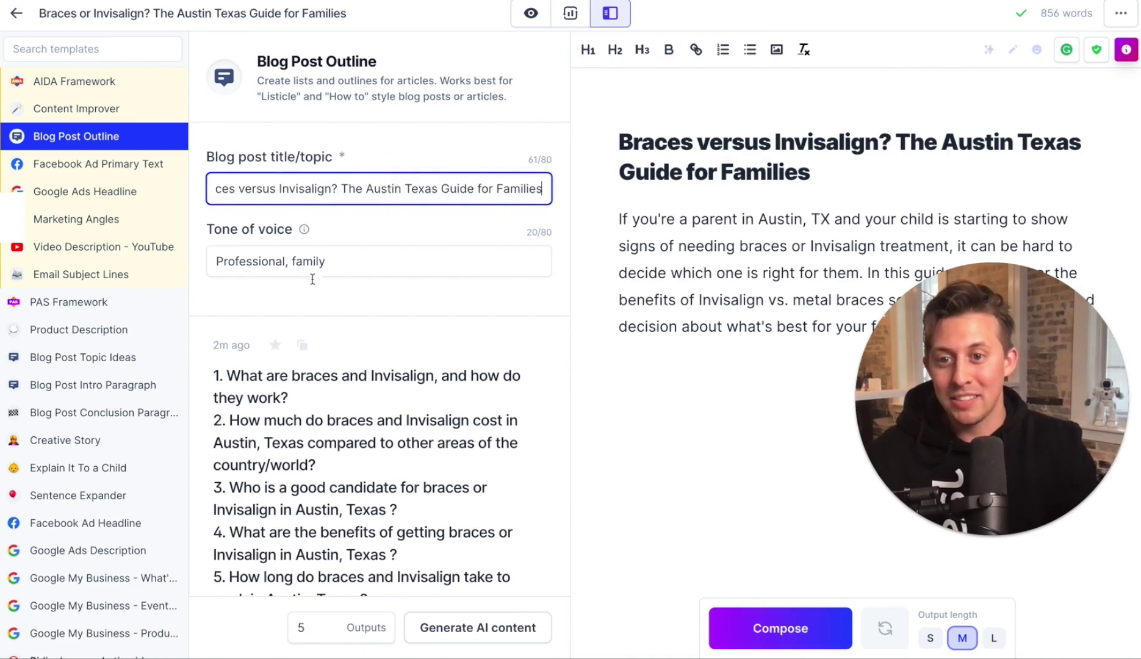
Step: Generate five blog post outlines and copy the first new one into the document below the introduction paragraph
{"action": "left_click", "coordinate": [268, 286]}
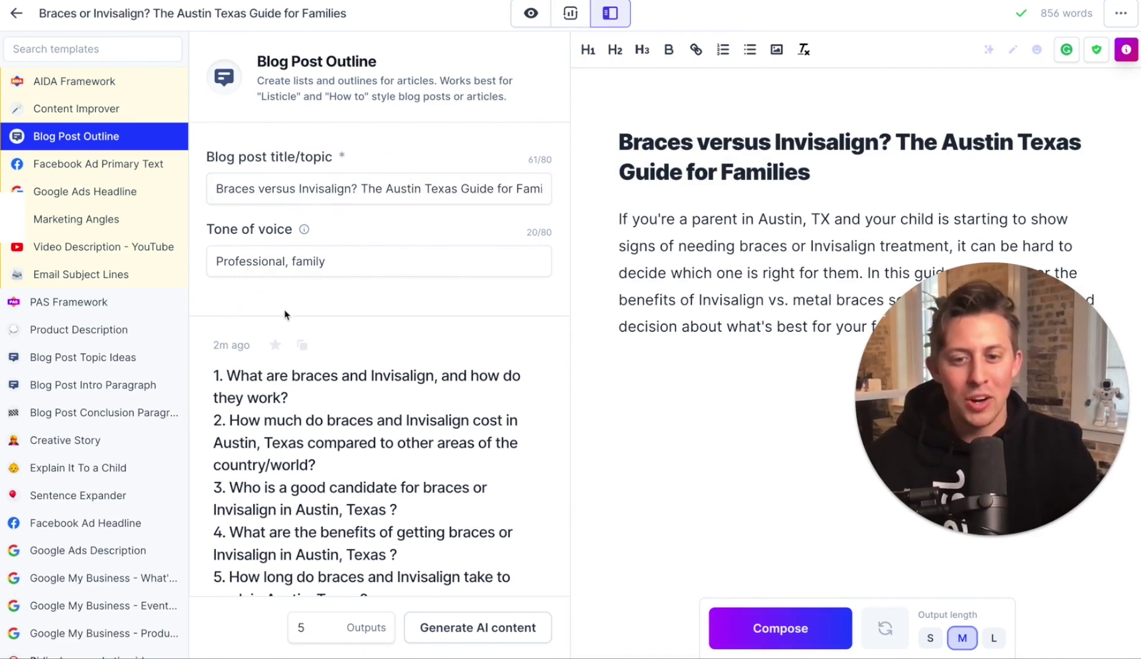
{"action": "left_click", "coordinate": [479, 625]}
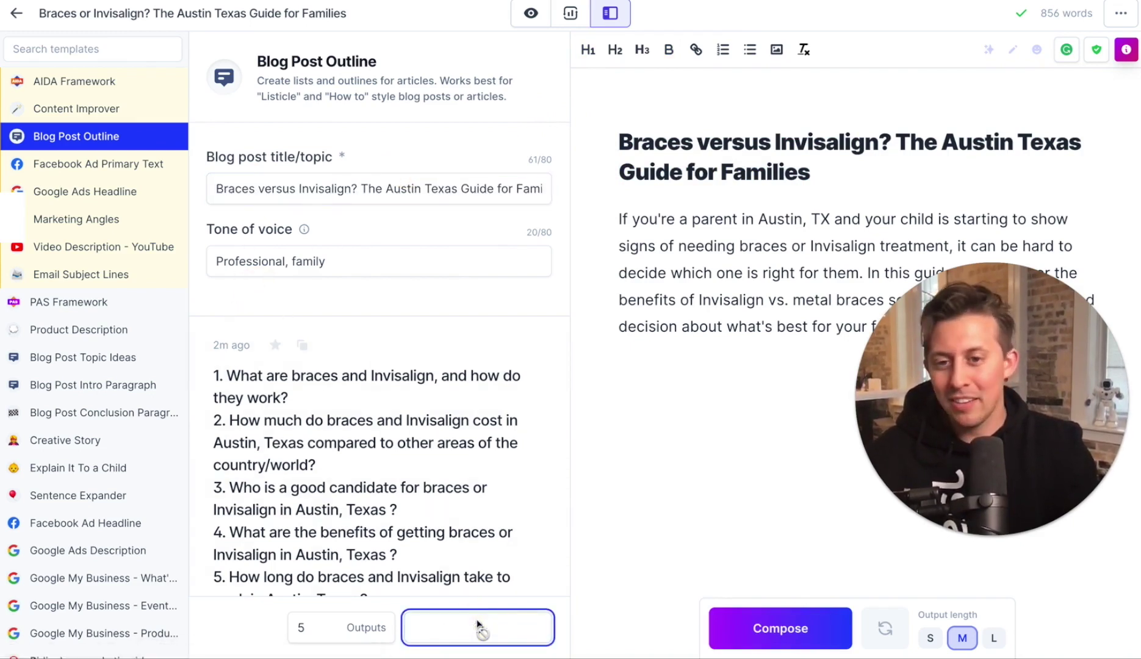
{"action": "scroll", "coordinate": [379, 366], "scroll_direction": "down", "scroll_amount": 4}
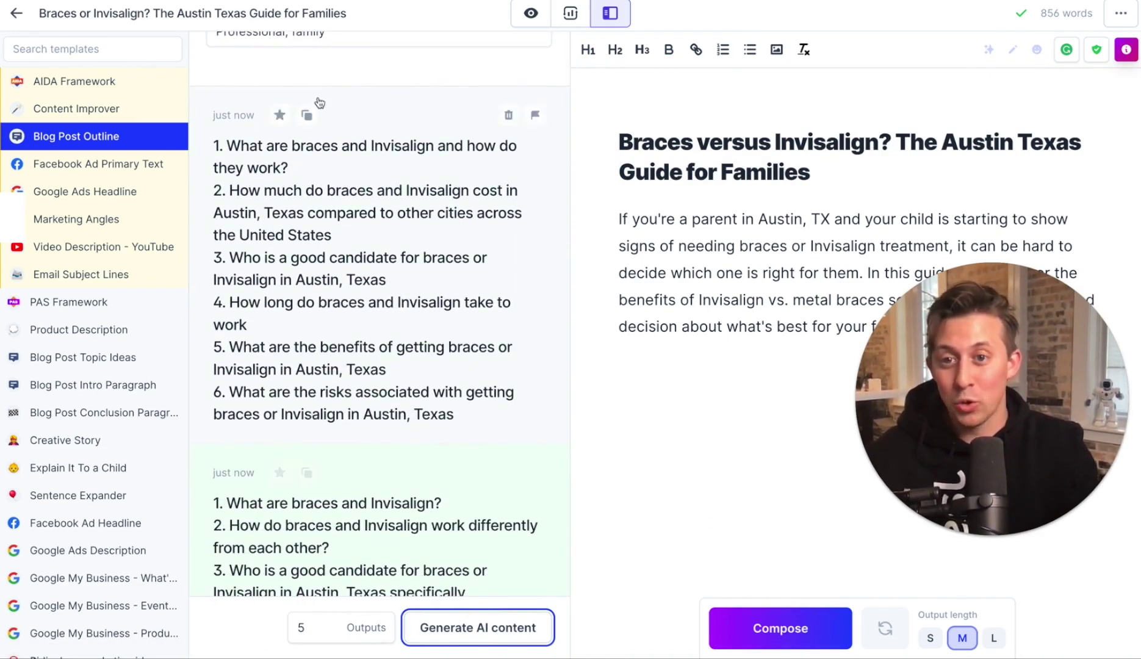
{"action": "left_click", "coordinate": [306, 115]}
{"action": "left_click", "coordinate": [691, 354]}
{"action": "key", "text": "ctrl+v"}
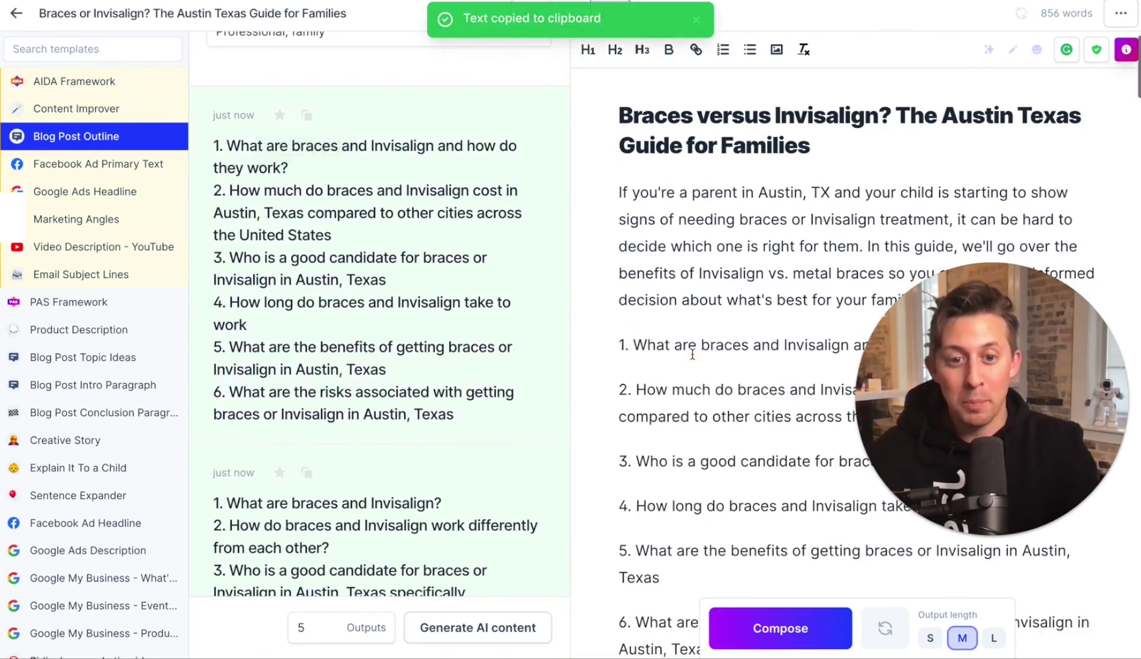
{"action": "scroll", "coordinate": [687, 368], "scroll_direction": "down", "scroll_amount": 2}
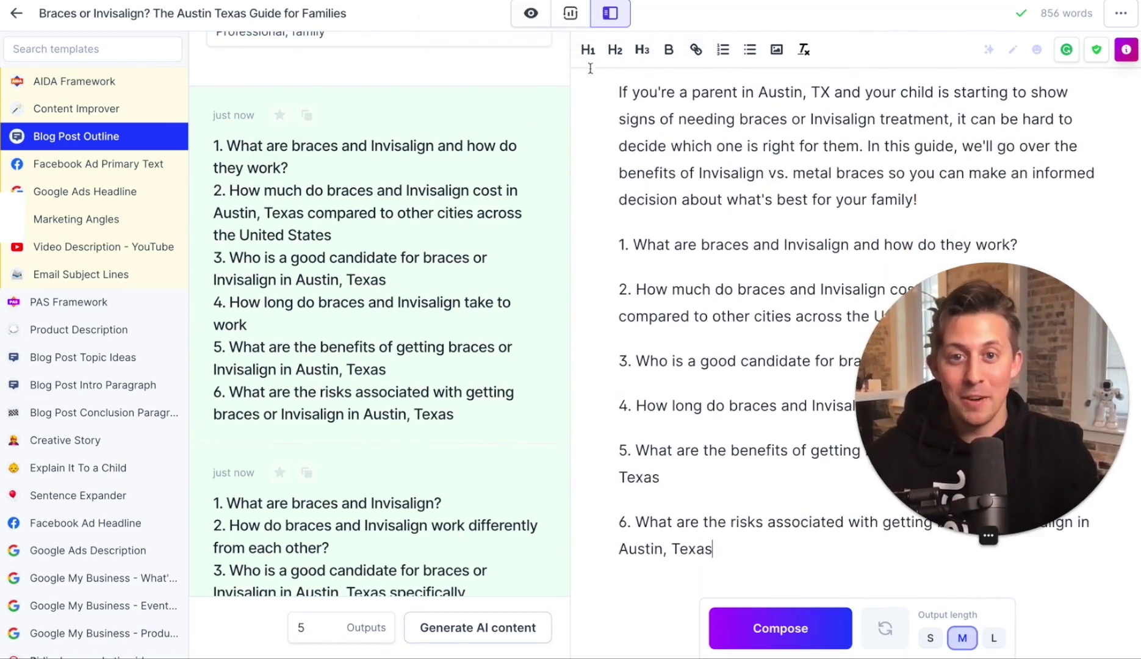
Step: Switch to focus mode, format the six outline questions as H2 headings, and remove the numbers in front of them
{"action": "left_click", "coordinate": [531, 12]}
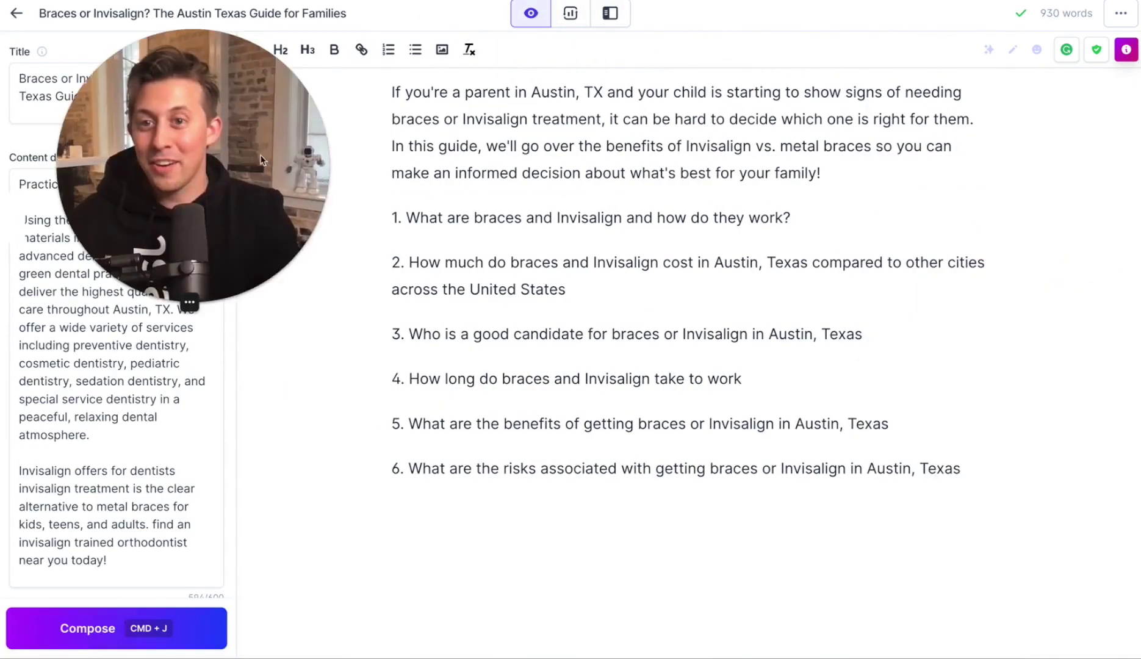
{"action": "left_click_drag", "start_coordinate": [393, 215], "coordinate": [933, 521]}
{"action": "left_click", "coordinate": [280, 49]}
{"action": "left_click_drag", "start_coordinate": [409, 223], "coordinate": [377, 224]}
{"action": "key", "text": "BackSpace"}
{"action": "left_click_drag", "start_coordinate": [410, 261], "coordinate": [377, 260]}
{"action": "key", "text": "BackSpace"}
{"action": "left_click_drag", "start_coordinate": [410, 316], "coordinate": [378, 316]}
{"action": "left_click_drag", "start_coordinate": [410, 388], "coordinate": [378, 388]}
{"action": "key", "text": "BackSpace"}
{"action": "left_click_drag", "start_coordinate": [410, 423], "coordinate": [377, 423]}
{"action": "key", "text": "BackSpace"}
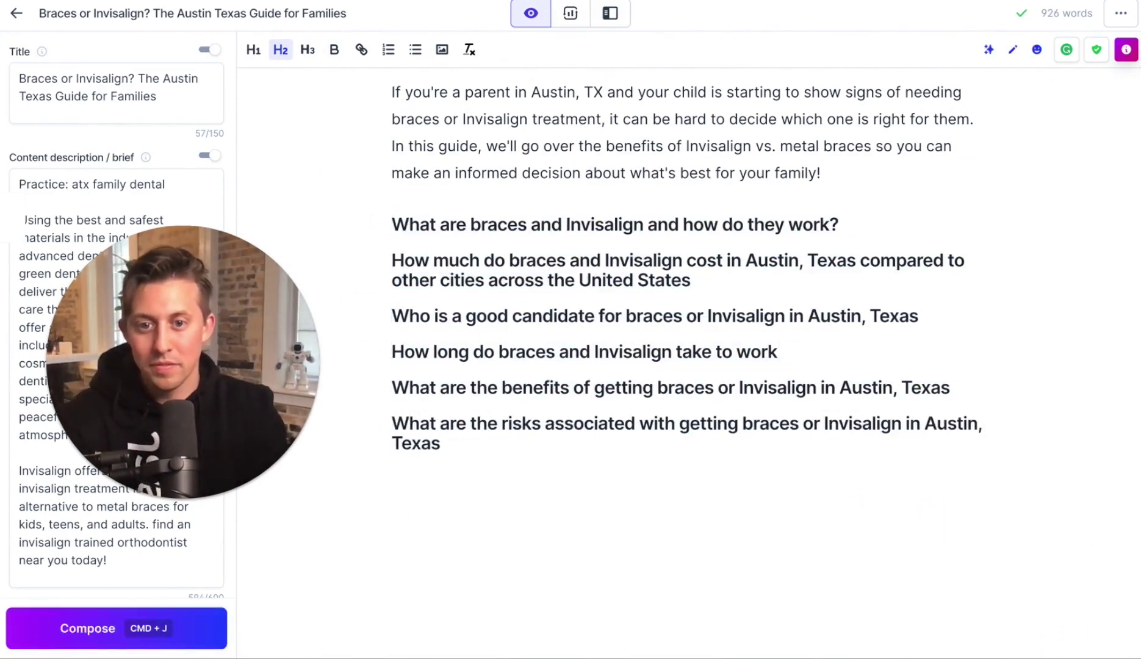
Step: Below the first H2 heading, dictate "Write a paragraph about braces and how they work" and have Jasper compose the text
{"action": "left_click", "coordinate": [504, 250]}
{"action": "key", "text": "Return"}
{"action": "key", "text": "Return"}
{"action": "key", "text": "Return"}
{"action": "scroll", "coordinate": [452, 317], "scroll_direction": "up", "scroll_amount": 2}
{"action": "key", "text": "fn"}
{"action": "key", "text": "fn"}
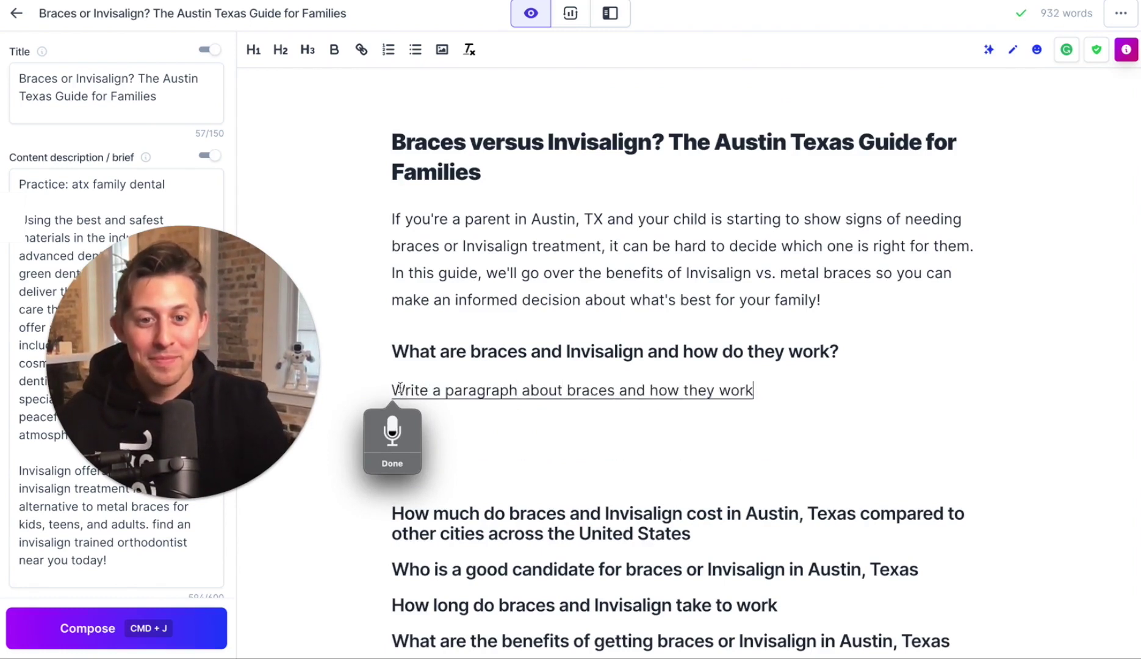
{"action": "key", "text": "super+j"}
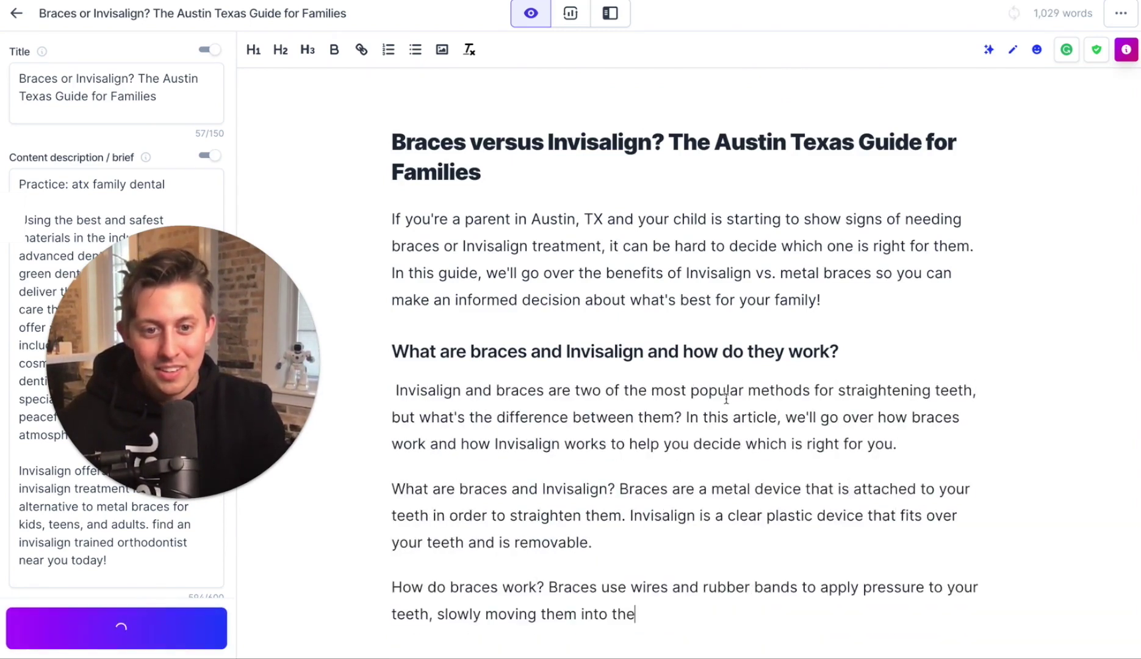
Step: Delete the generated paragraph that begins "What are braces and Invisalign?"
{"action": "scroll", "coordinate": [726, 399], "scroll_direction": "down", "scroll_amount": 3}
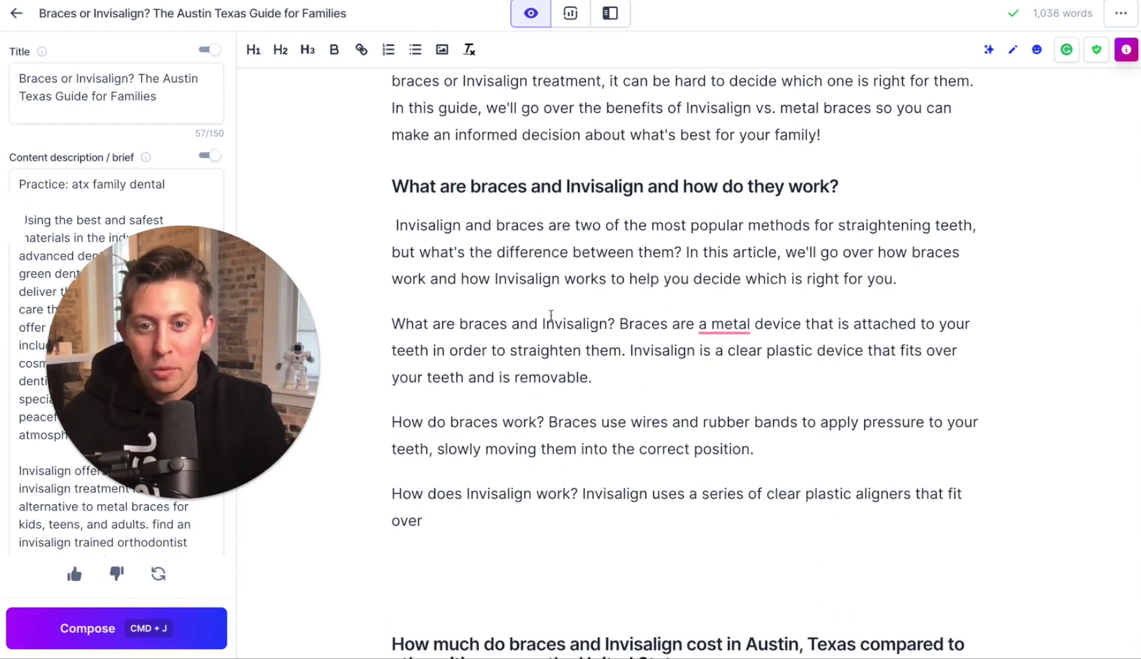
{"action": "left_click_drag", "start_coordinate": [665, 377], "coordinate": [338, 329]}
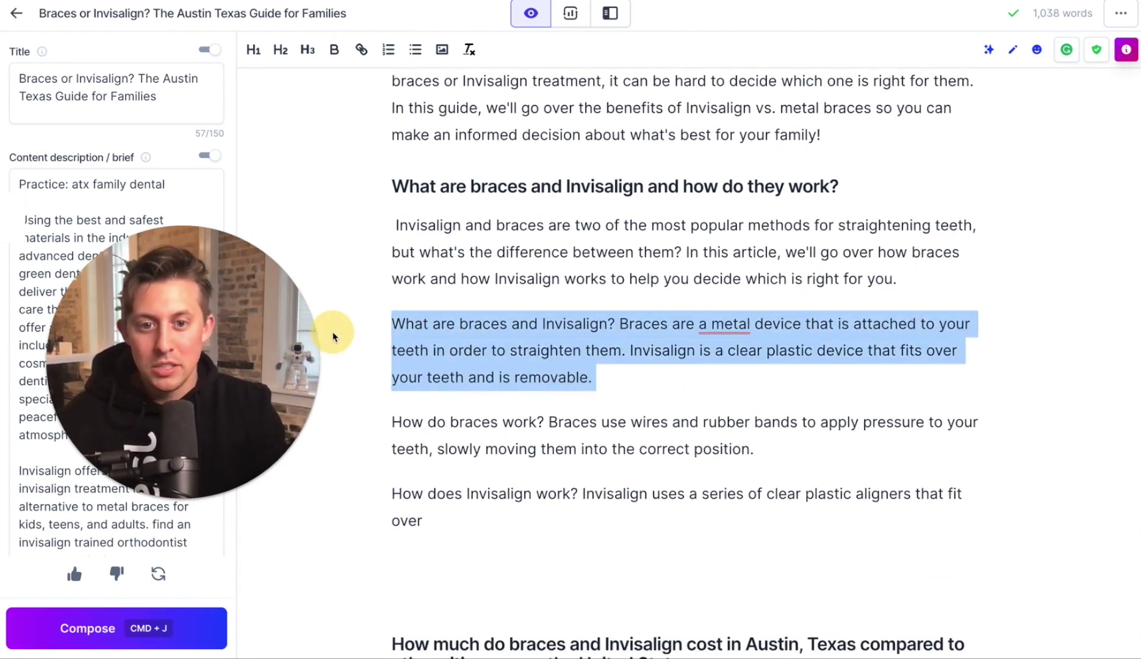
{"action": "key", "text": "BackSpace"}
Step: Rephrase the "How do braces work?" paragraph, accept the suggested replacement, and remove the blank line above it
{"action": "left_click_drag", "start_coordinate": [392, 368], "coordinate": [798, 388]}
{"action": "left_click", "coordinate": [988, 52]}
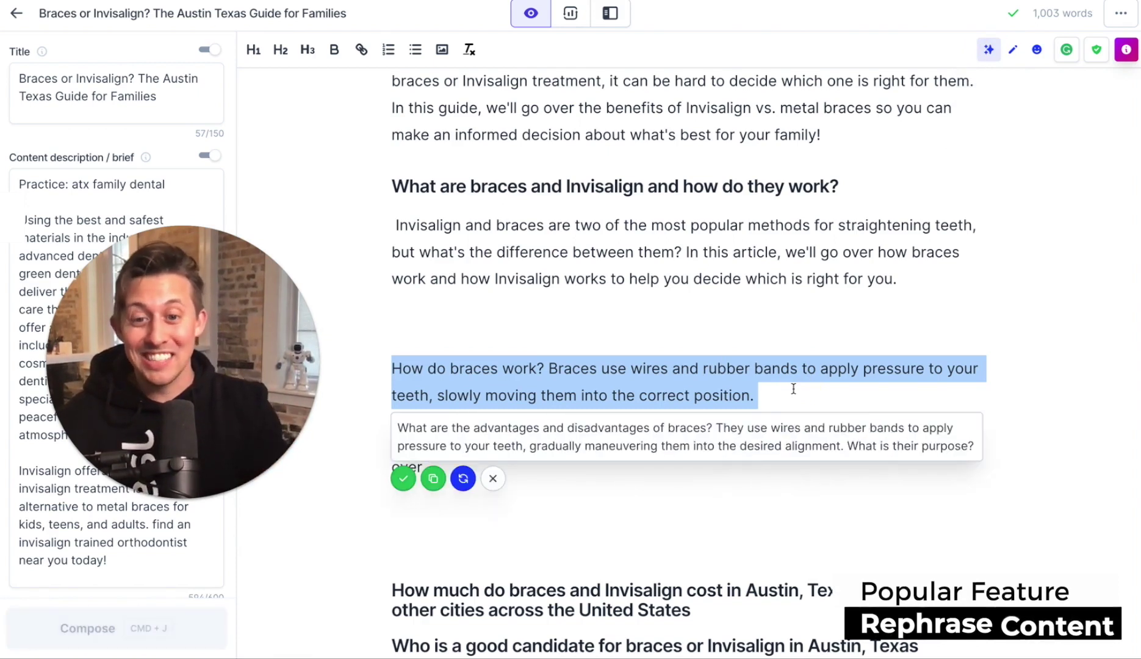
{"action": "left_click", "coordinate": [406, 475]}
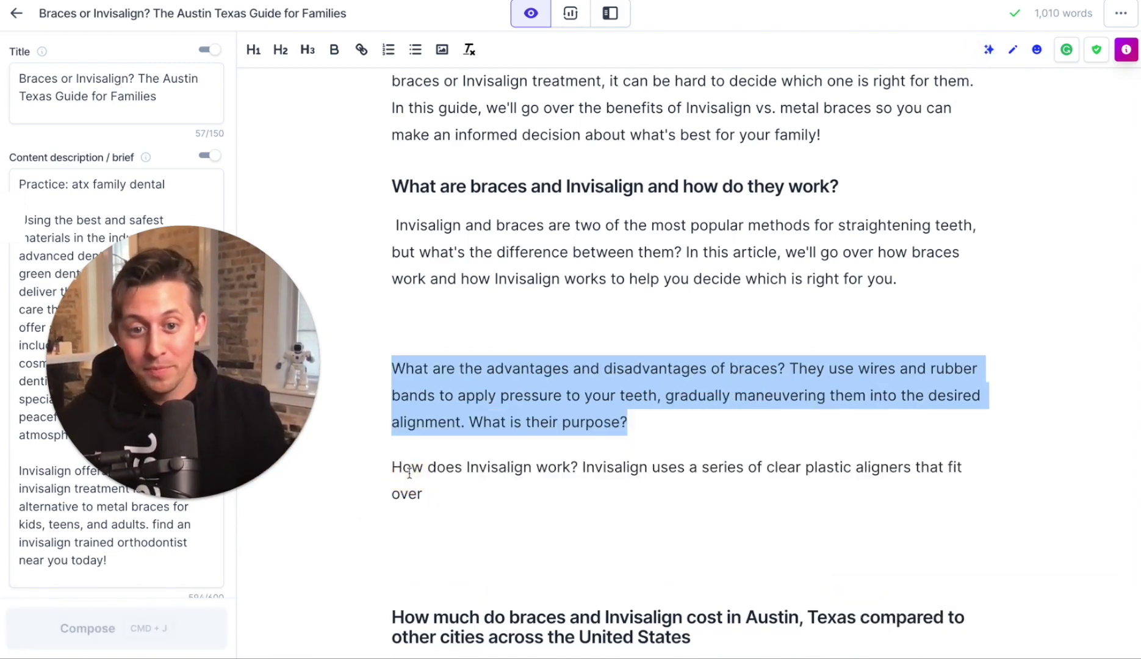
{"action": "left_click_drag", "start_coordinate": [441, 297], "coordinate": [423, 318]}
{"action": "left_click", "coordinate": [421, 318]}
{"action": "key", "text": "BackSpace"}
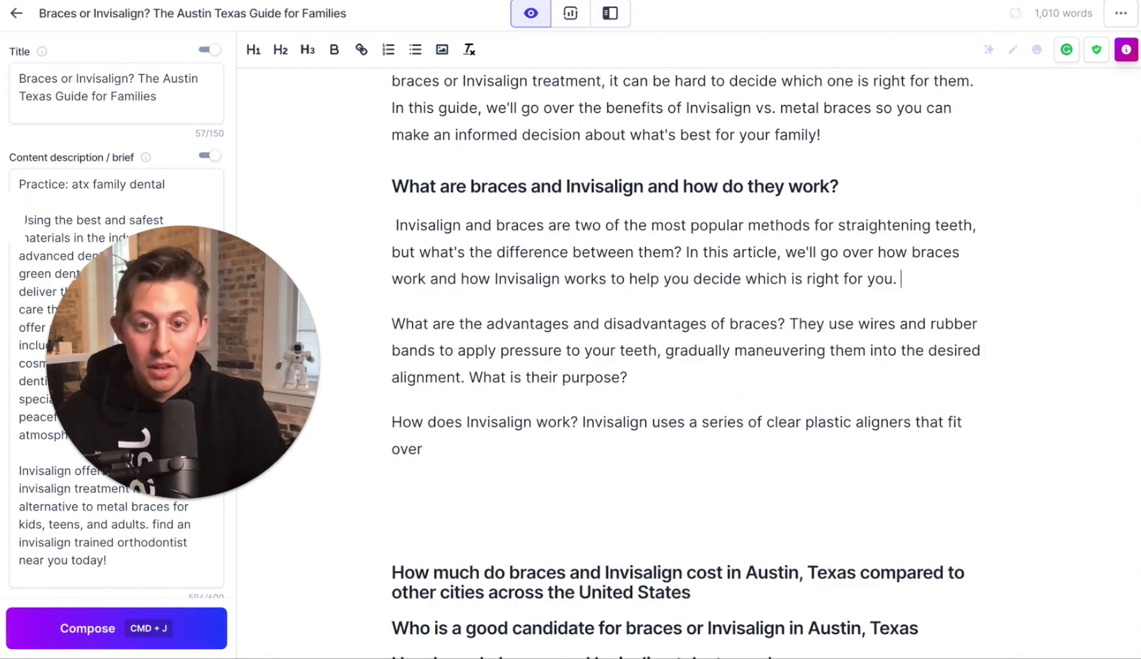
Step: Delete the unfinished "How does Invisalign work?" paragraph and compose new text in its place
{"action": "left_click_drag", "start_coordinate": [460, 455], "coordinate": [399, 402]}
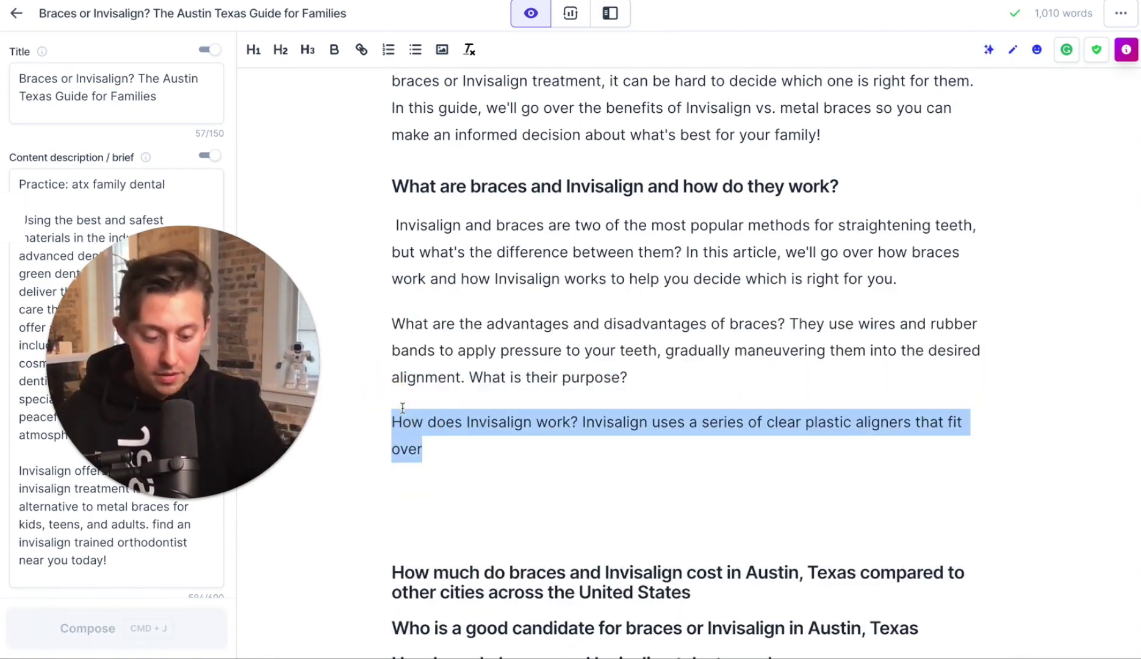
{"action": "key", "text": "BackSpace"}
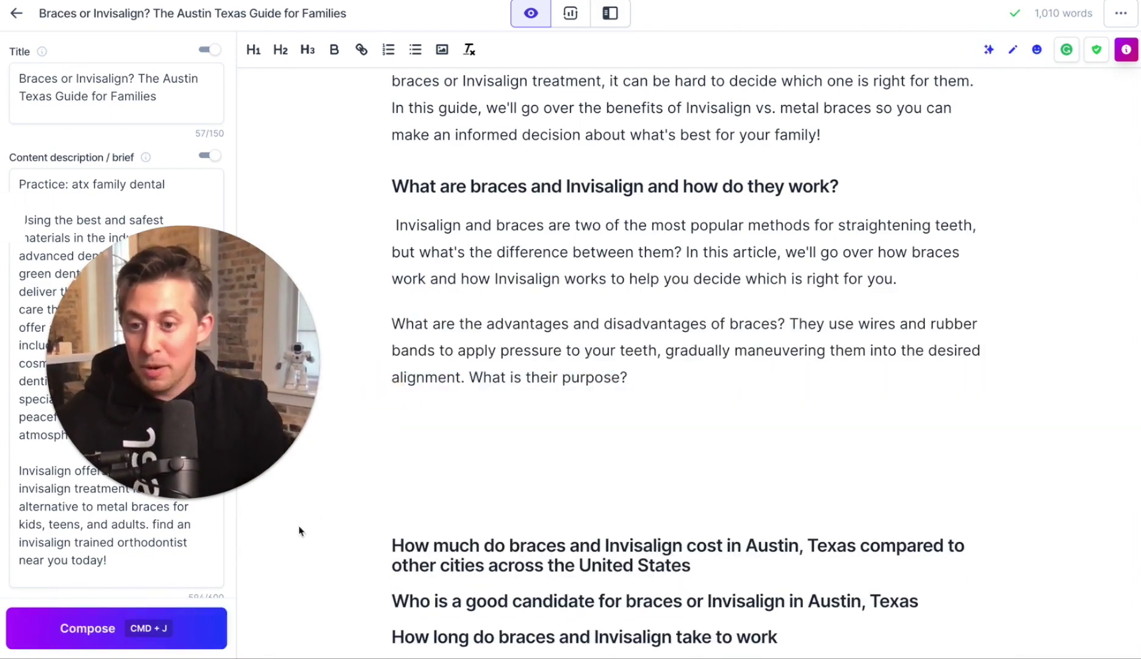
{"action": "left_click", "coordinate": [148, 634]}
{"action": "left_click", "coordinate": [449, 415]}
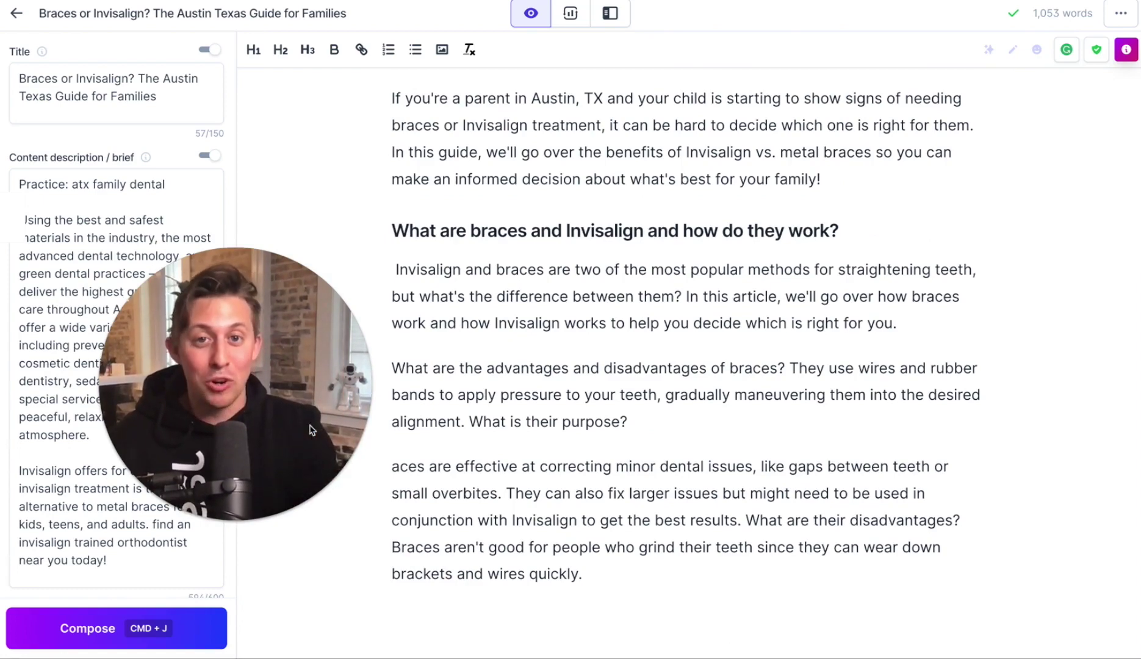
Step: Open the SEO view for "braces verses invisalign" and examine the content score, length and image targets, and suggested terms
{"action": "left_click_drag", "start_coordinate": [308, 430], "coordinate": [970, 201]}
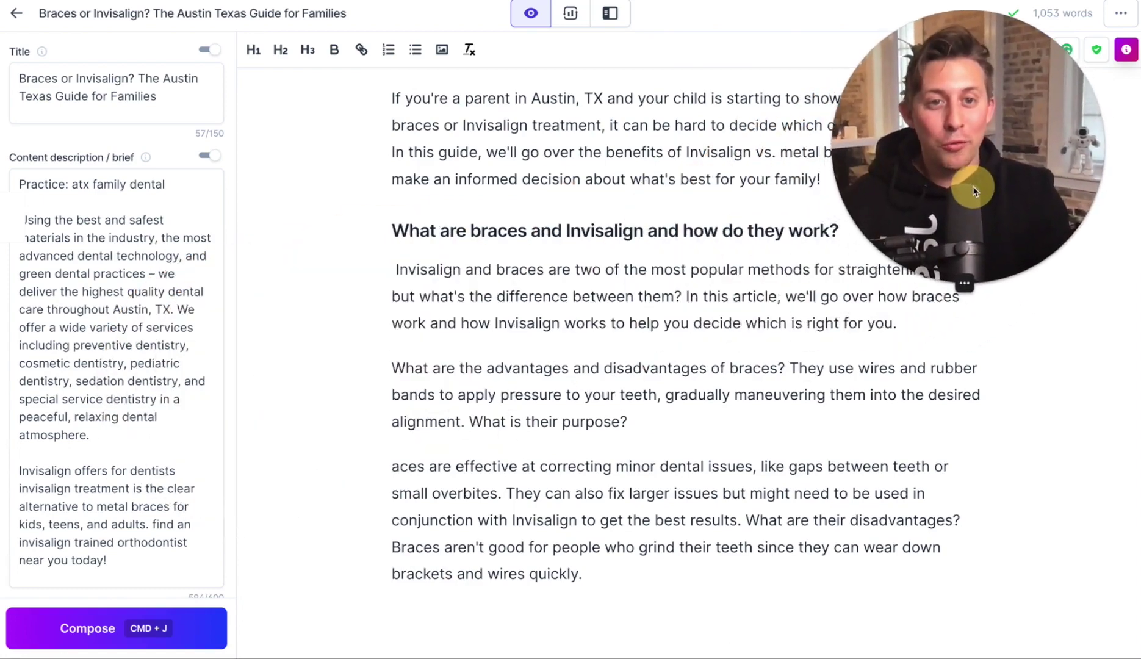
{"action": "left_click", "coordinate": [571, 13]}
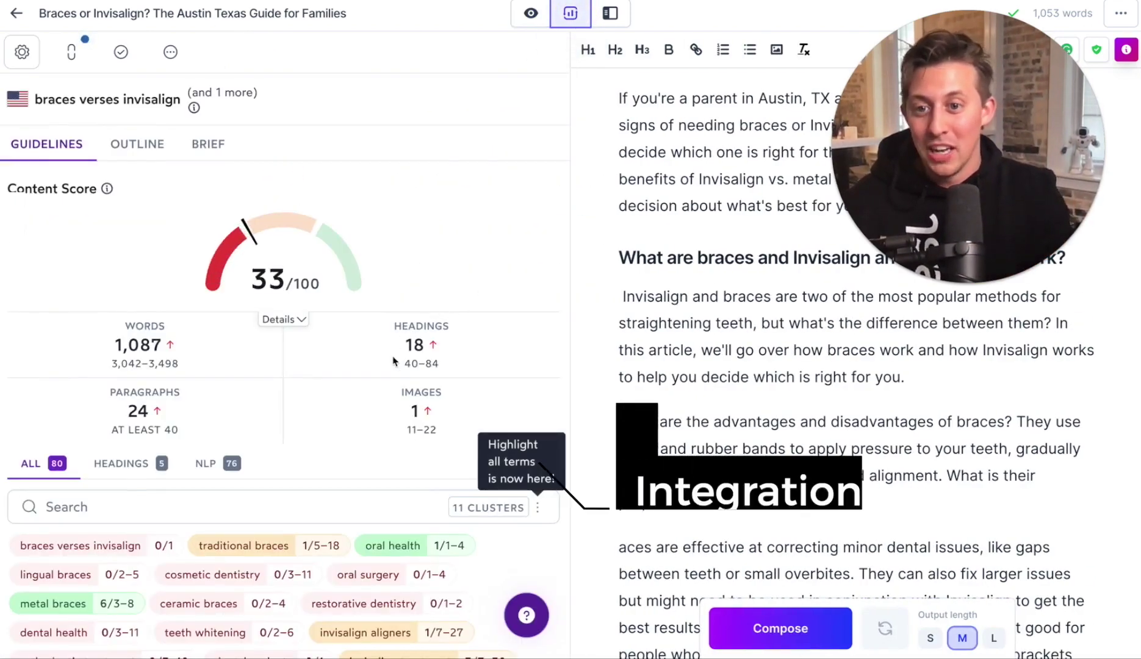
{"action": "scroll", "coordinate": [392, 361], "scroll_direction": "down", "scroll_amount": 2}
{"action": "scroll", "coordinate": [392, 361], "scroll_direction": "down", "scroll_amount": 3}
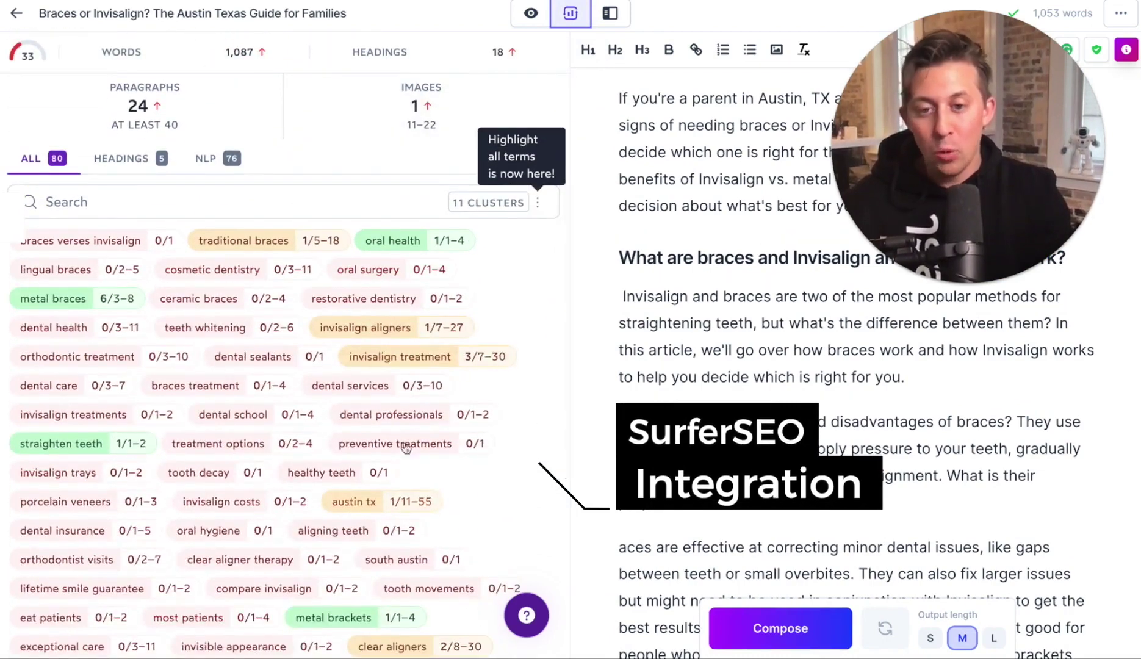
{"action": "scroll", "coordinate": [267, 449], "scroll_direction": "up", "scroll_amount": 5}
{"action": "scroll", "coordinate": [654, 192], "scroll_direction": "up", "scroll_amount": 2}
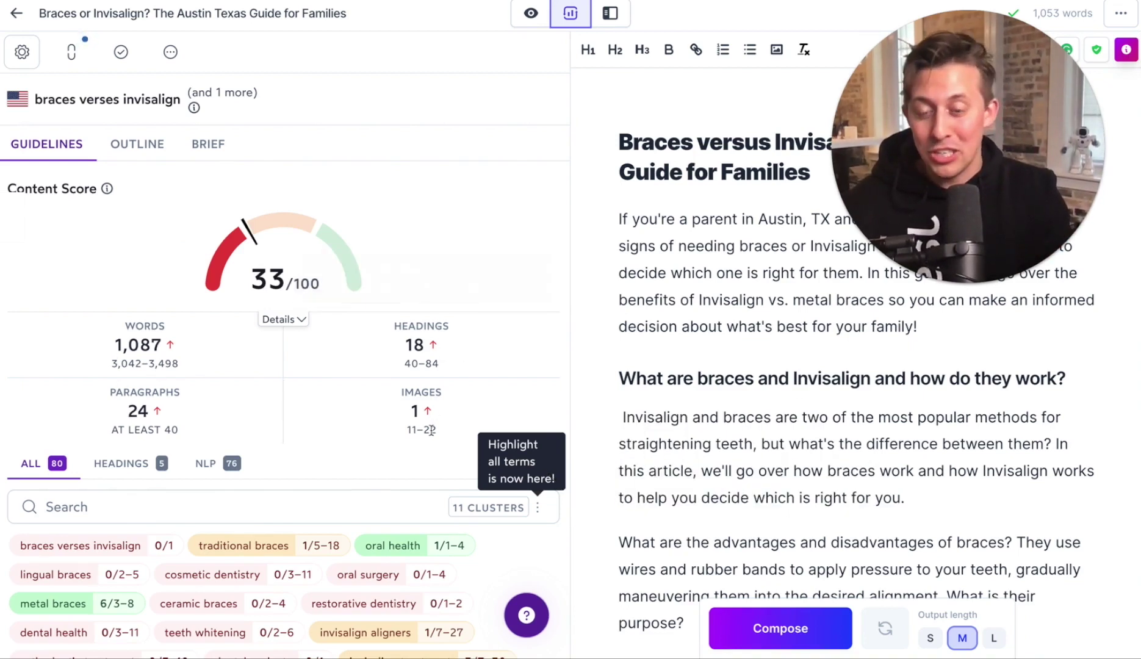
{"action": "mouse_move", "coordinate": [421, 440]}
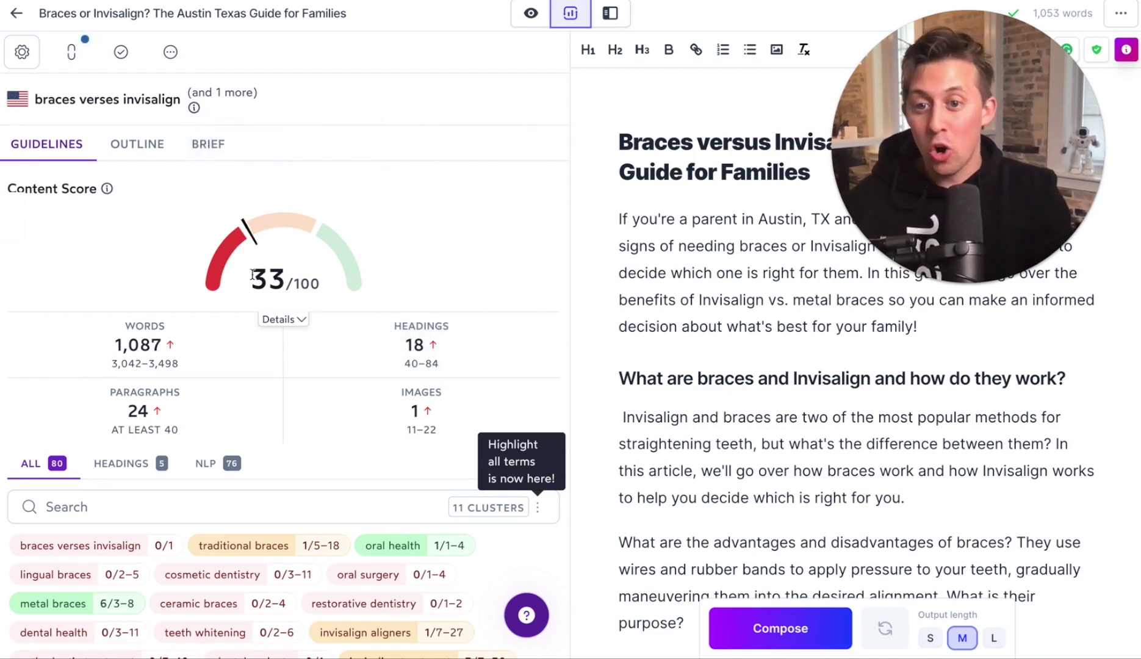
{"action": "mouse_move", "coordinate": [268, 288]}
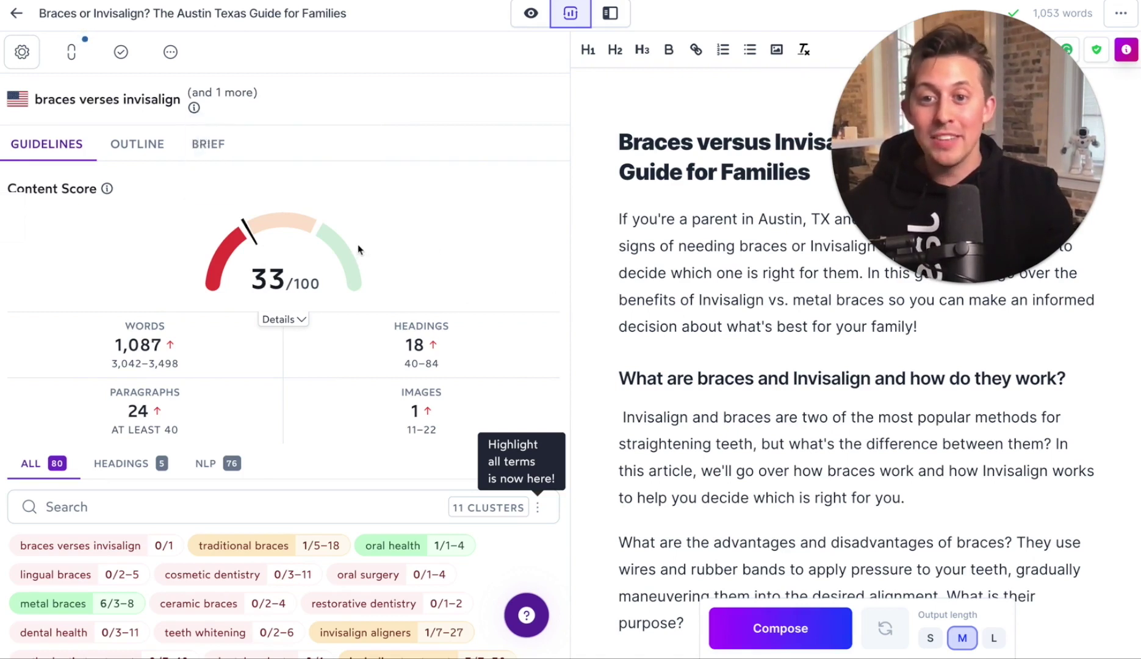
{"action": "mouse_move", "coordinate": [351, 240]}
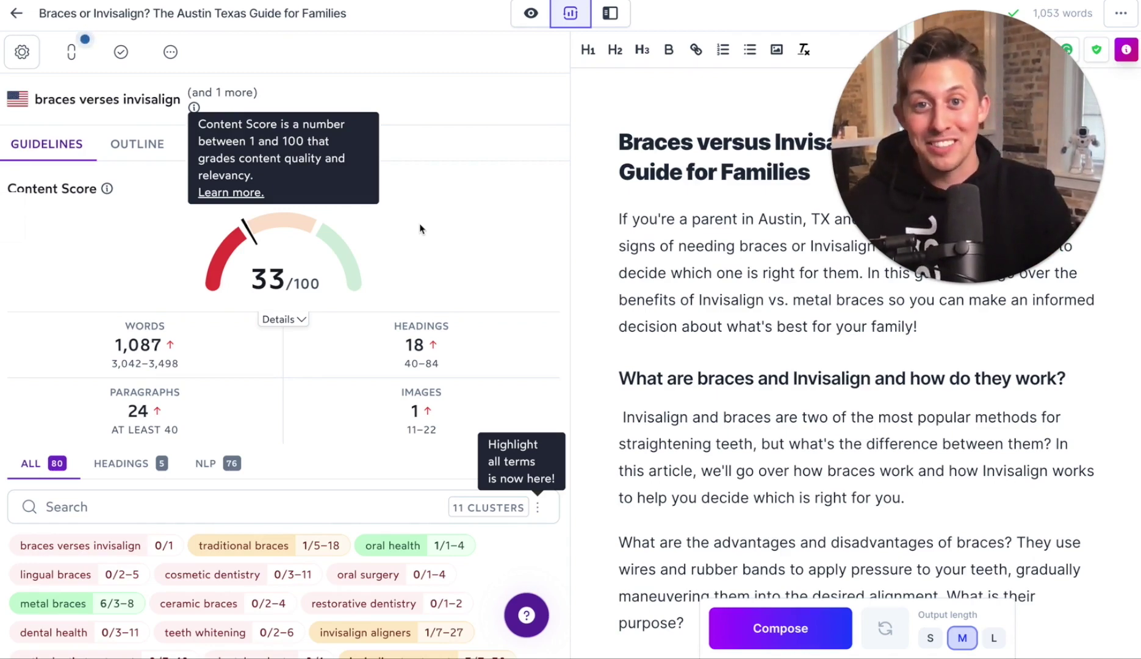
Step: Return to focus mode and review the opening sentence of the article's introduction
{"action": "left_click", "coordinate": [531, 13]}
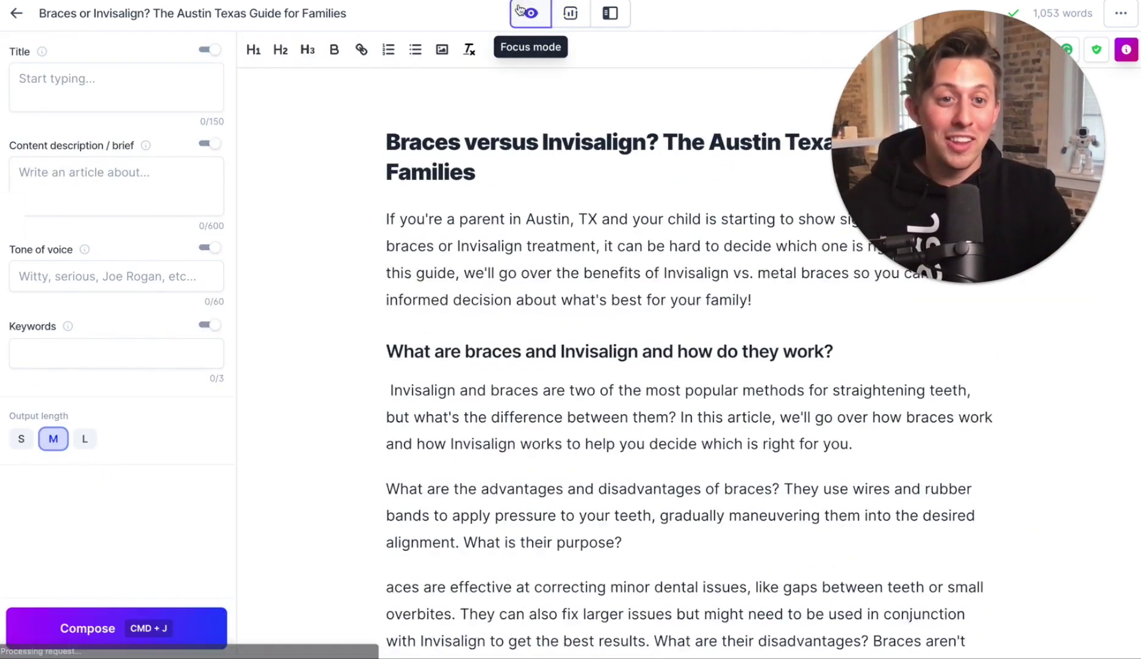
{"action": "left_click_drag", "start_coordinate": [295, 261], "coordinate": [275, 261]}
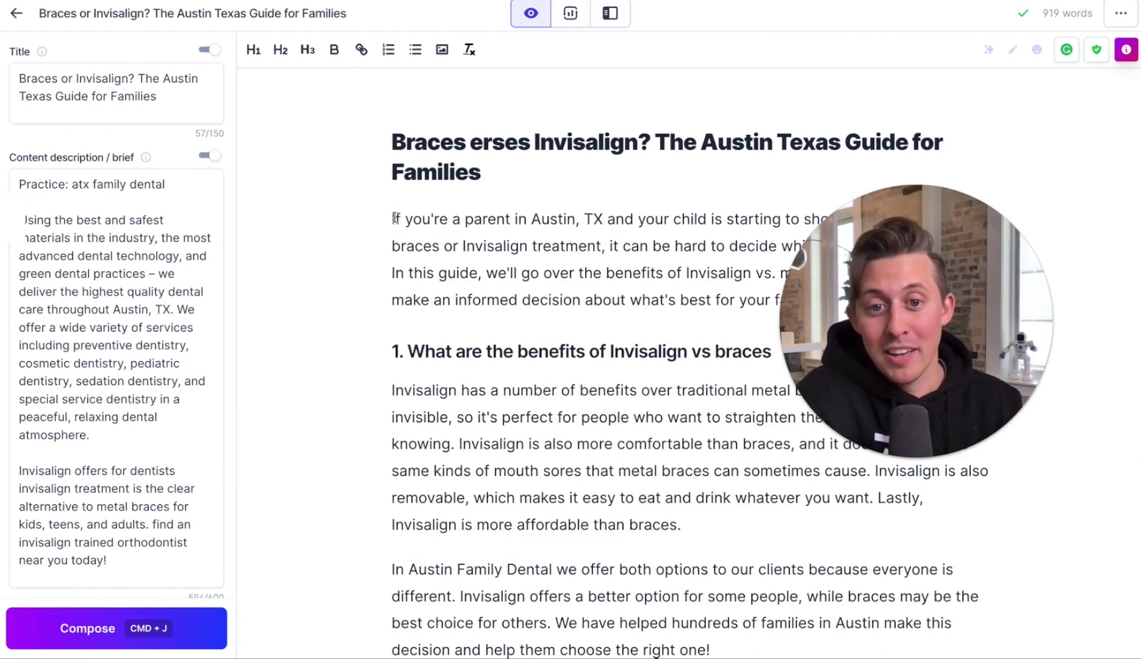
{"action": "left_click_drag", "start_coordinate": [394, 217], "coordinate": [594, 245]}
{"action": "left_click", "coordinate": [592, 245]}
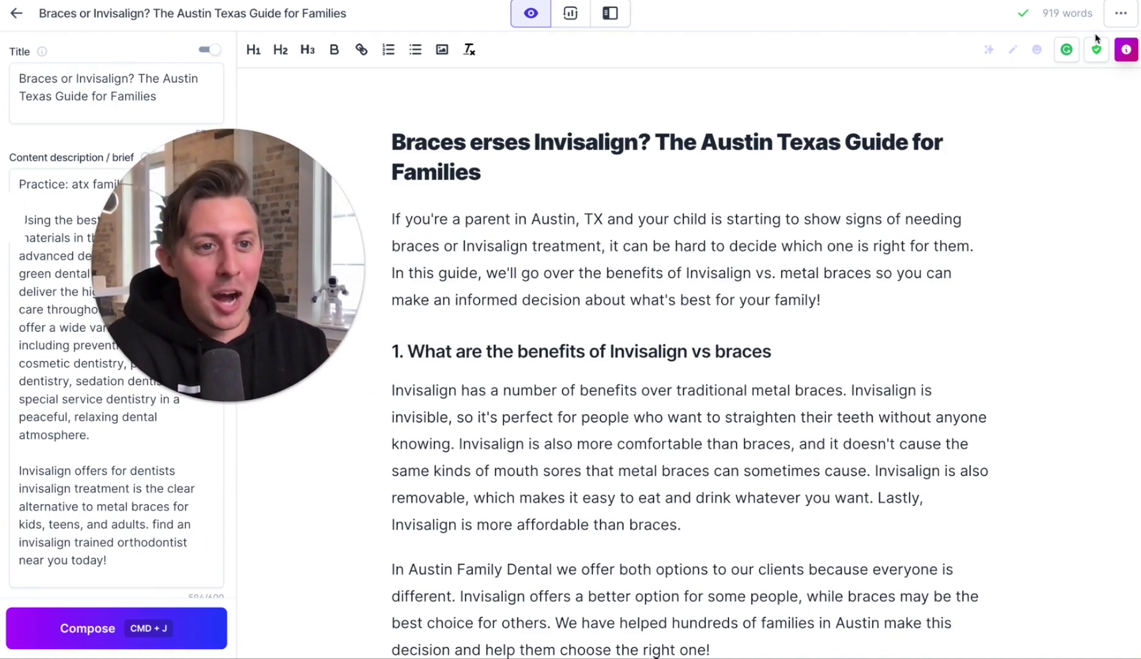
Step: Scan the selected text from the article's headline through its first section for plagiarism, and close the plagiarism checker
{"action": "left_click_drag", "start_coordinate": [388, 141], "coordinate": [731, 517]}
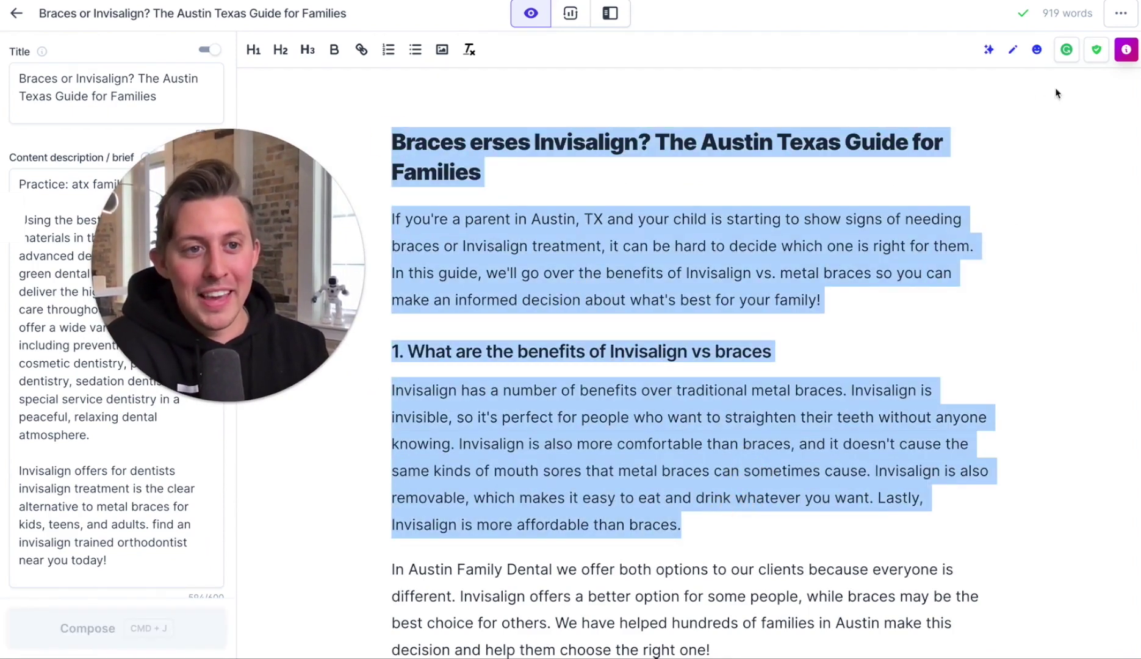
{"action": "left_click", "coordinate": [1098, 50]}
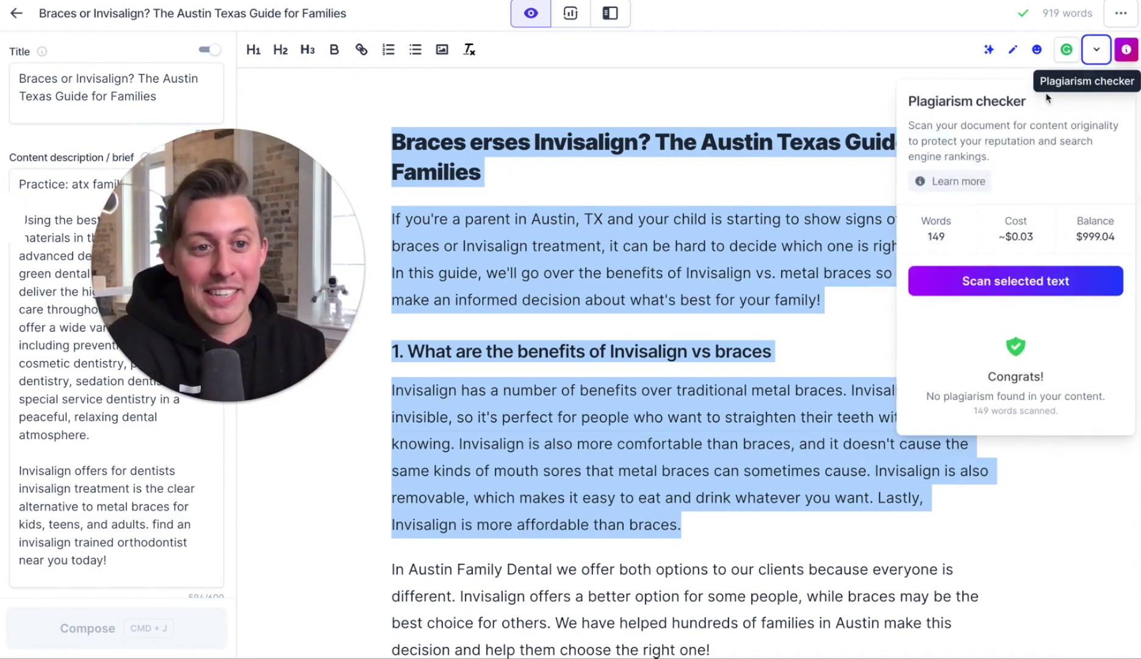
{"action": "left_click", "coordinate": [1014, 285]}
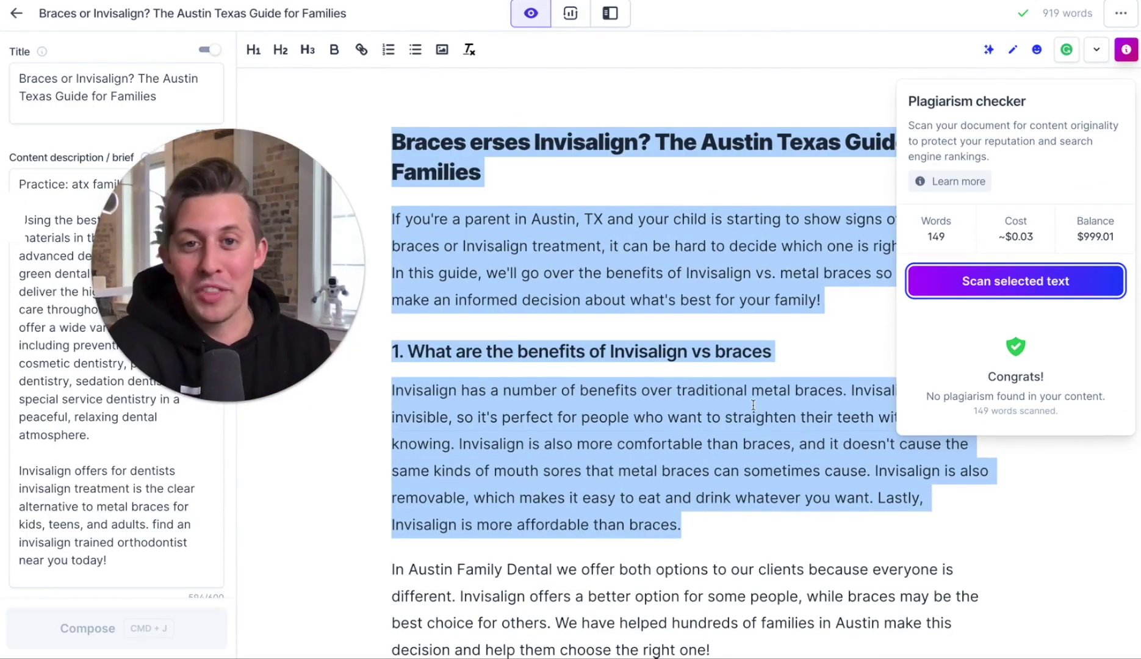
{"action": "left_click", "coordinate": [753, 404]}
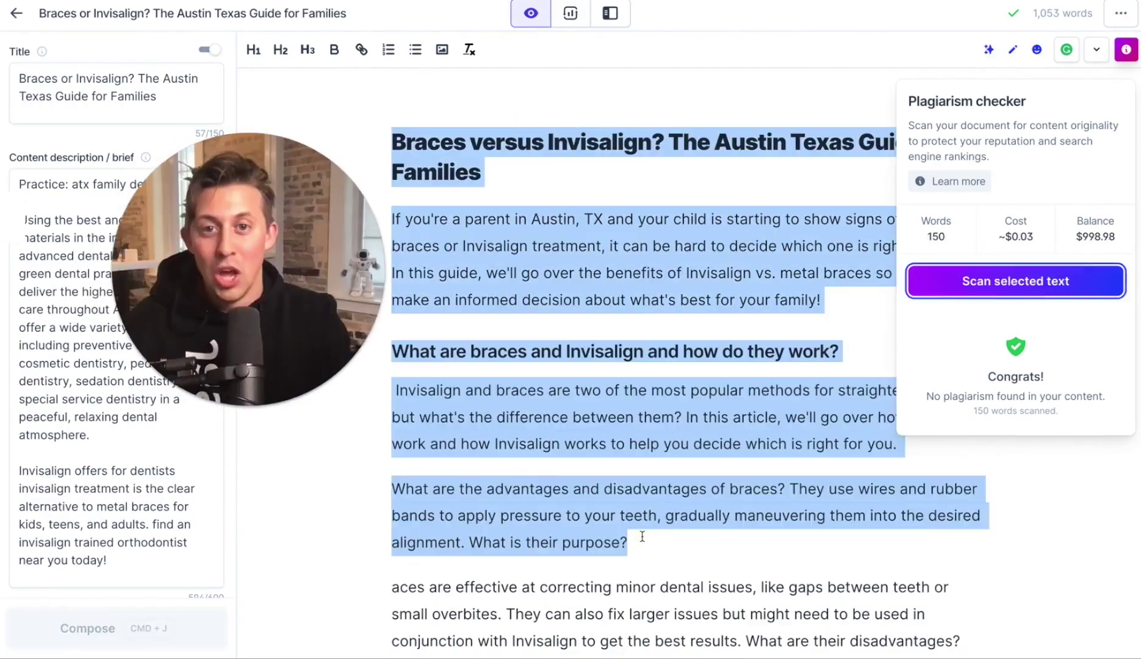
{"action": "left_click", "coordinate": [641, 537]}
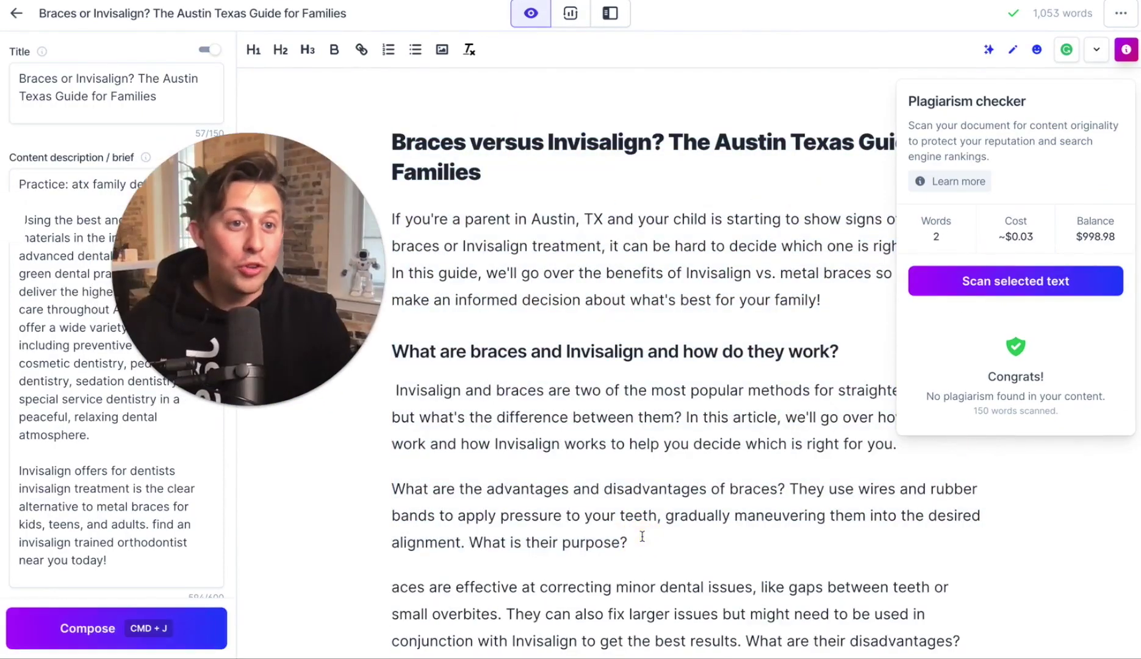
{"action": "left_click", "coordinate": [1096, 50]}
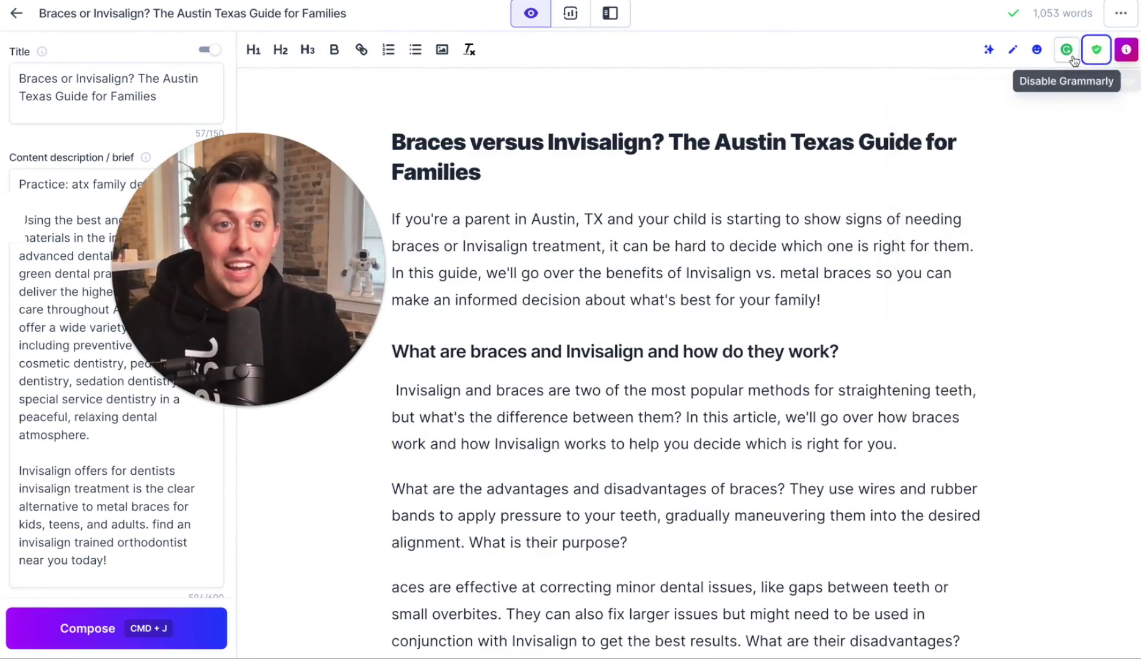
Step: Disable Grammarly for the document and enable it again
{"action": "left_click", "coordinate": [1071, 58]}
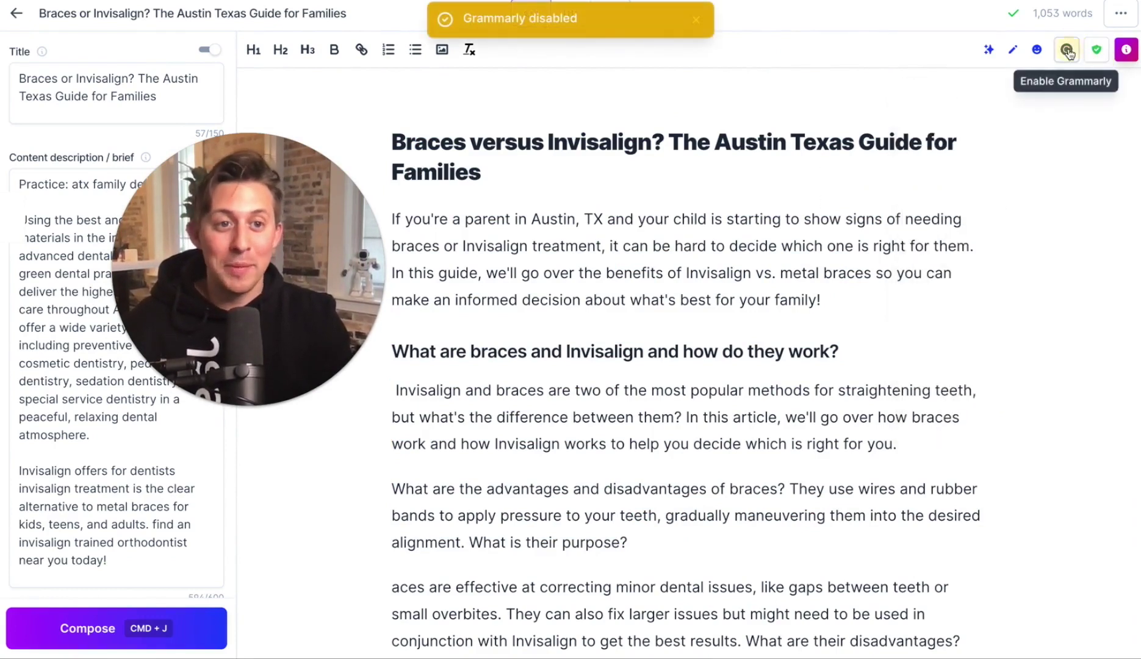
{"action": "left_click", "coordinate": [1069, 53]}
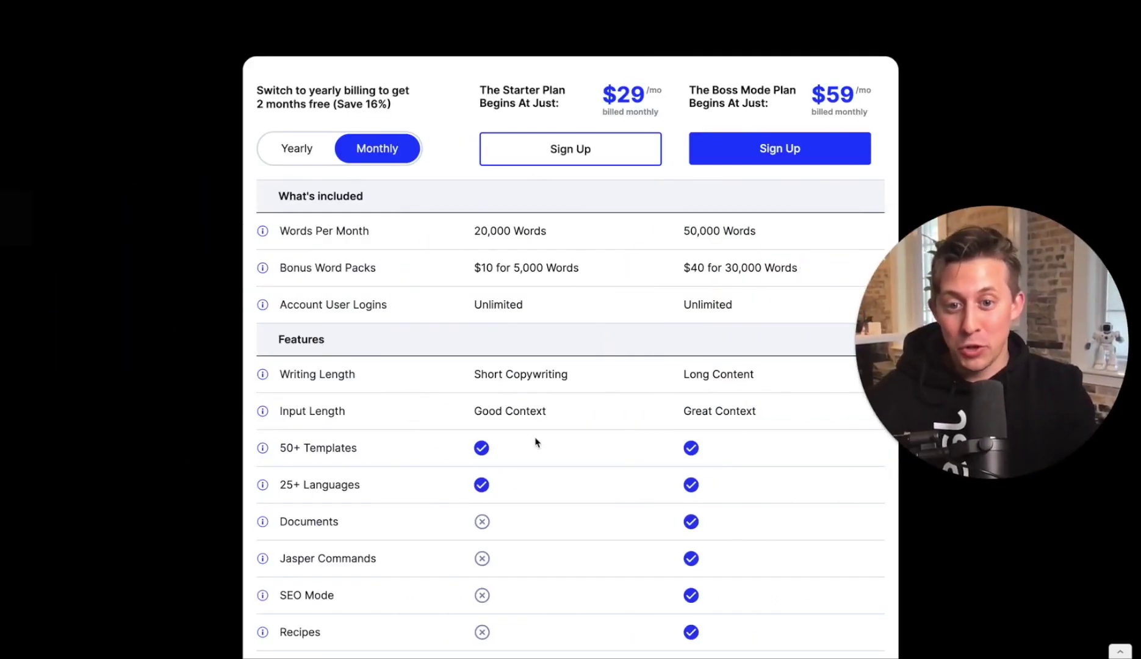
Step: Compare the Starter and Boss Mode plans across included words, features, organization and support in the monthly pricing table
{"action": "scroll", "coordinate": [535, 441], "scroll_direction": "down", "scroll_amount": 2}
{"action": "scroll", "coordinate": [507, 341], "scroll_direction": "down", "scroll_amount": 2}
{"action": "scroll", "coordinate": [494, 308], "scroll_direction": "down", "scroll_amount": 2}
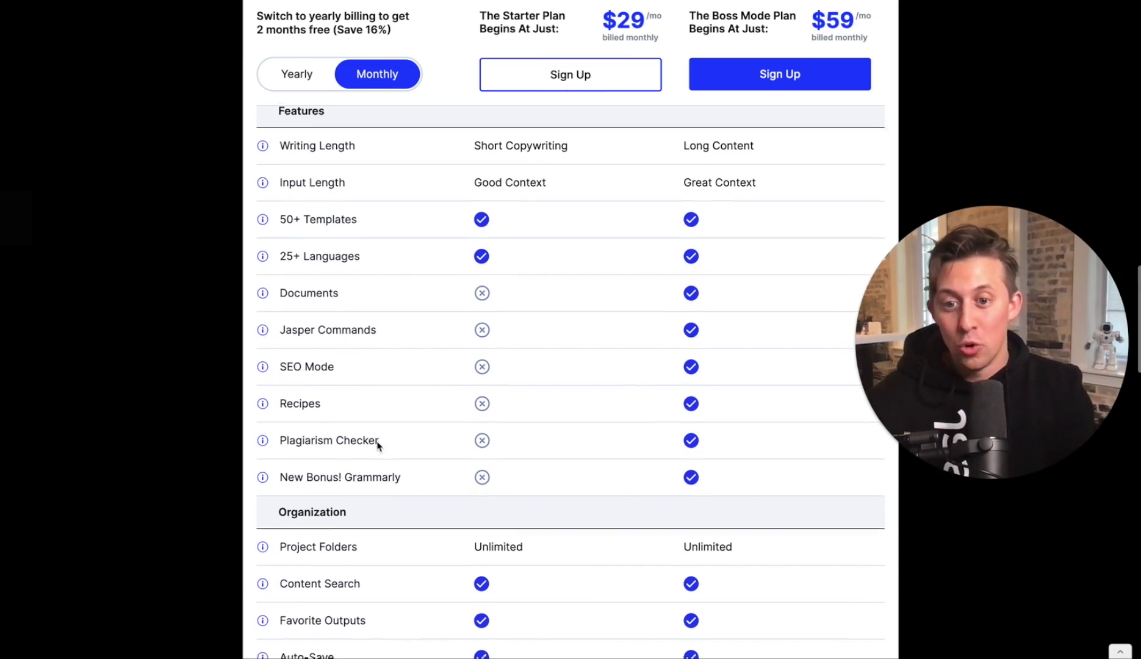
{"action": "scroll", "coordinate": [267, 381], "scroll_direction": "down", "scroll_amount": 1}
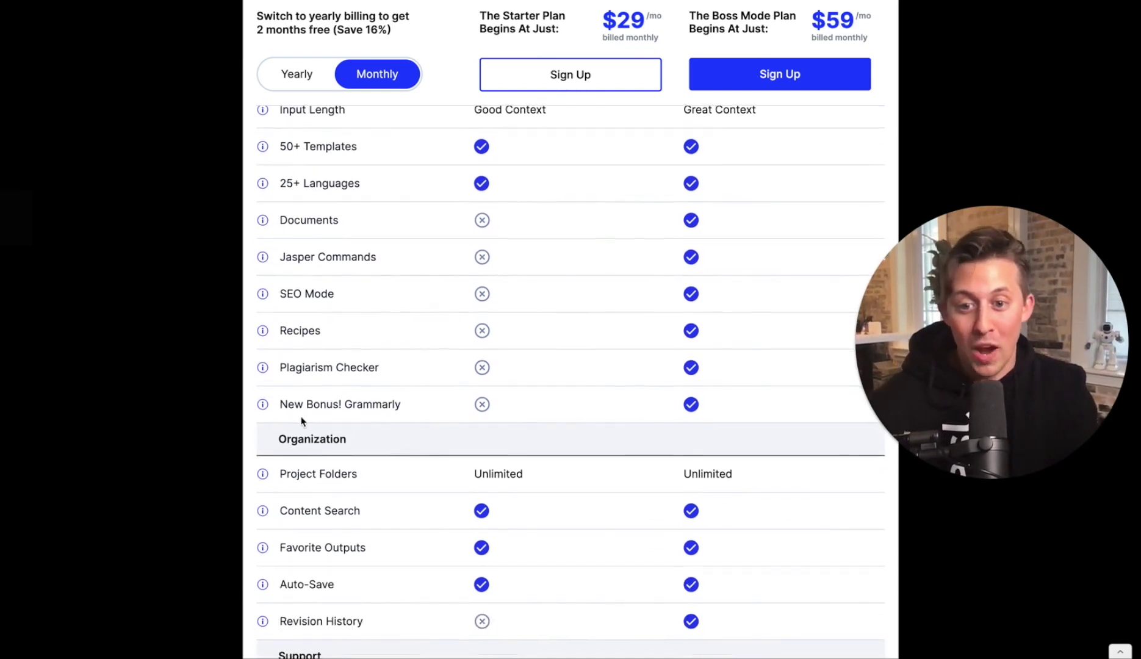
{"action": "scroll", "coordinate": [296, 415], "scroll_direction": "down", "scroll_amount": 4}
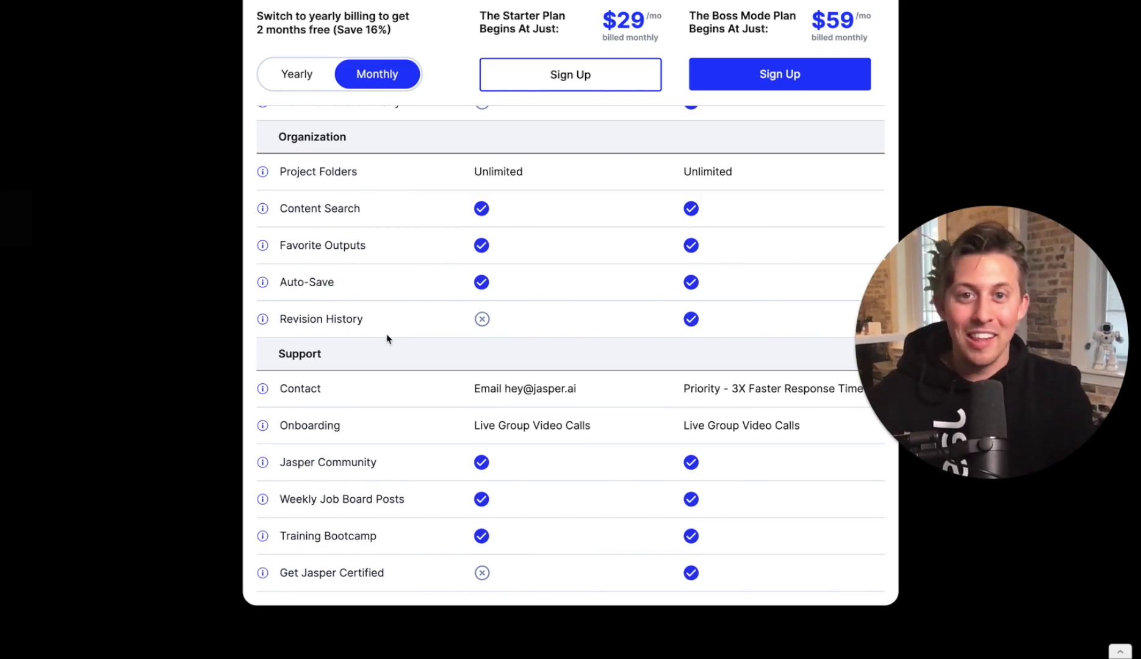
{"action": "scroll", "coordinate": [635, 521], "scroll_direction": "down", "scroll_amount": 2}
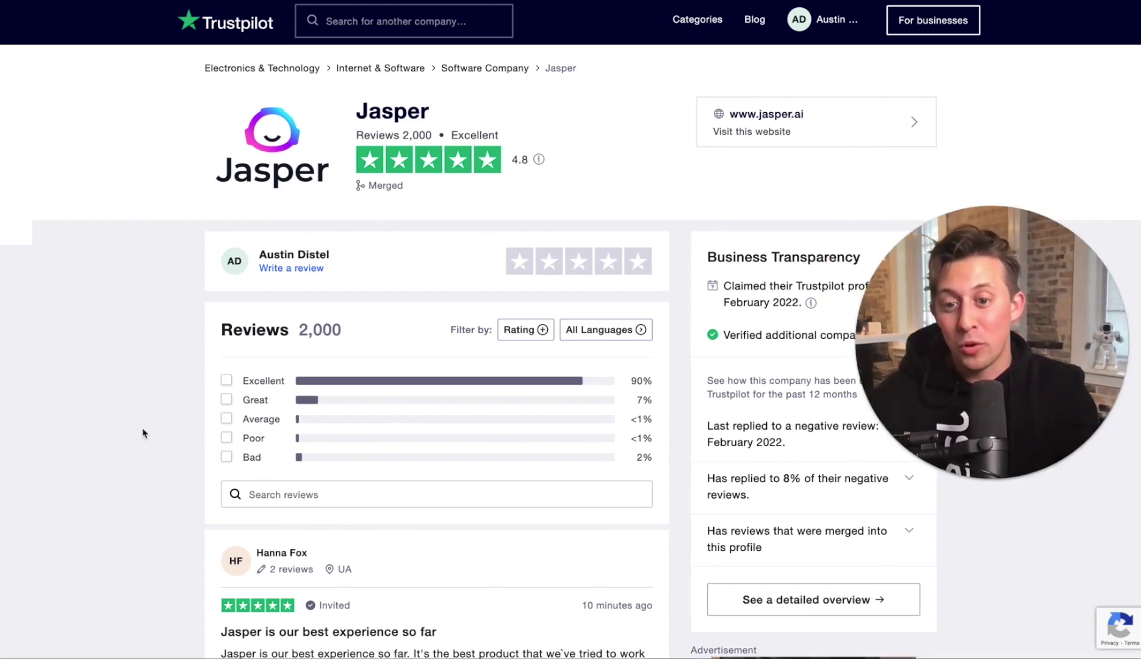
Step: Read through the customer reviews on Jasper's Trustpilot page and return to the rating summary
{"action": "scroll", "coordinate": [144, 433], "scroll_direction": "down", "scroll_amount": 15}
{"action": "scroll", "coordinate": [144, 433], "scroll_direction": "down", "scroll_amount": 20}
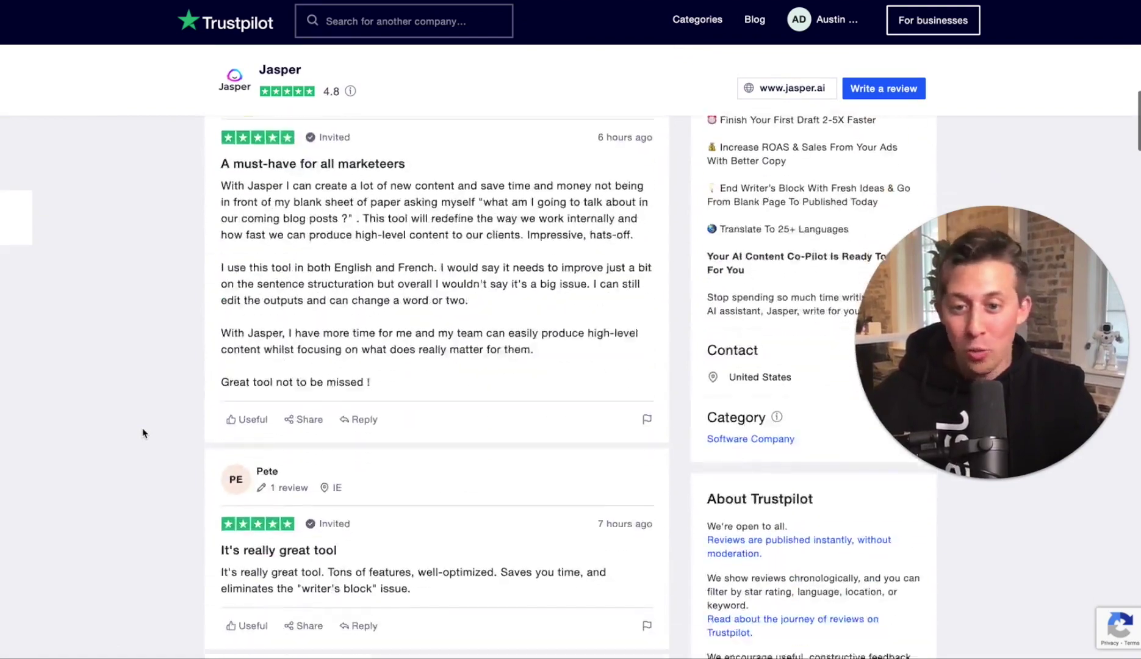
{"action": "scroll", "coordinate": [144, 433], "scroll_direction": "down", "scroll_amount": 5}
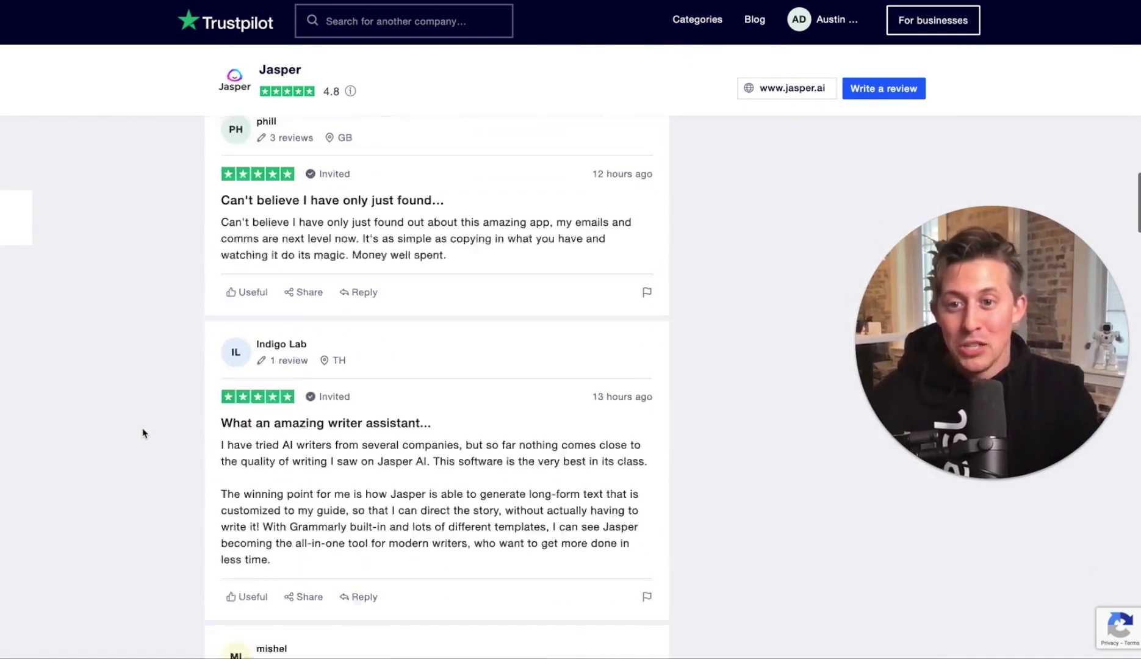
{"action": "scroll", "coordinate": [144, 433], "scroll_direction": "up", "scroll_amount": 20}
{"action": "scroll", "coordinate": [143, 433], "scroll_direction": "up", "scroll_amount": 8}
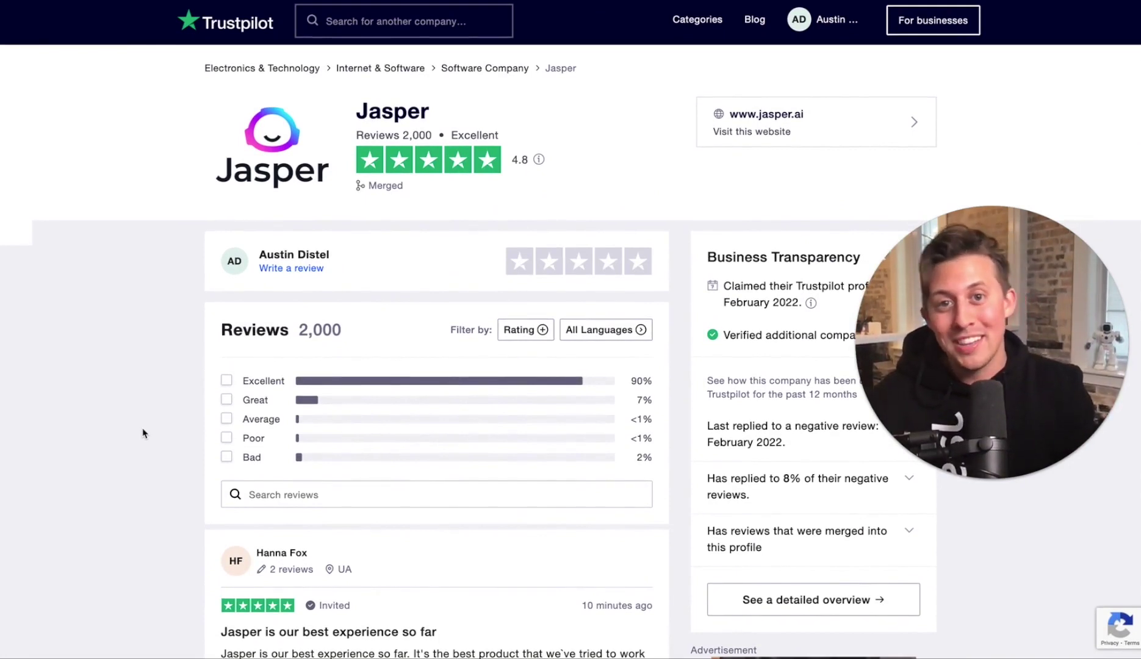
Step: Return from the money-back guarantee to the plan cards and open the account registration form for the Starter plan
{"action": "mouse_move", "coordinate": [837, 213]}
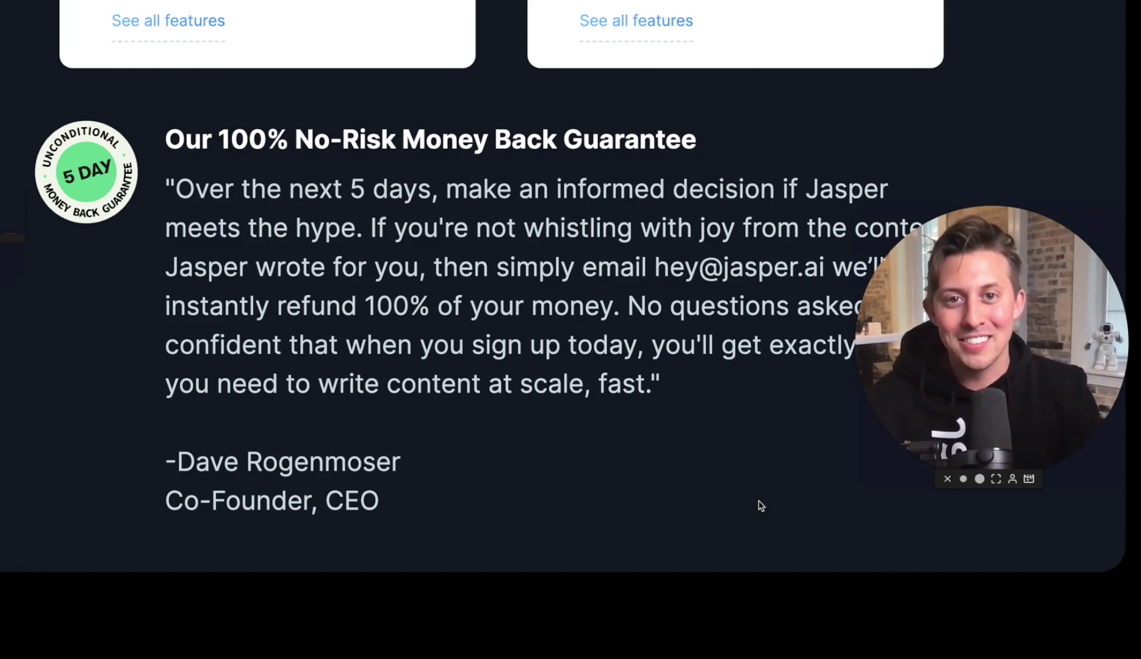
{"action": "scroll", "coordinate": [759, 505], "scroll_direction": "up", "scroll_amount": 10}
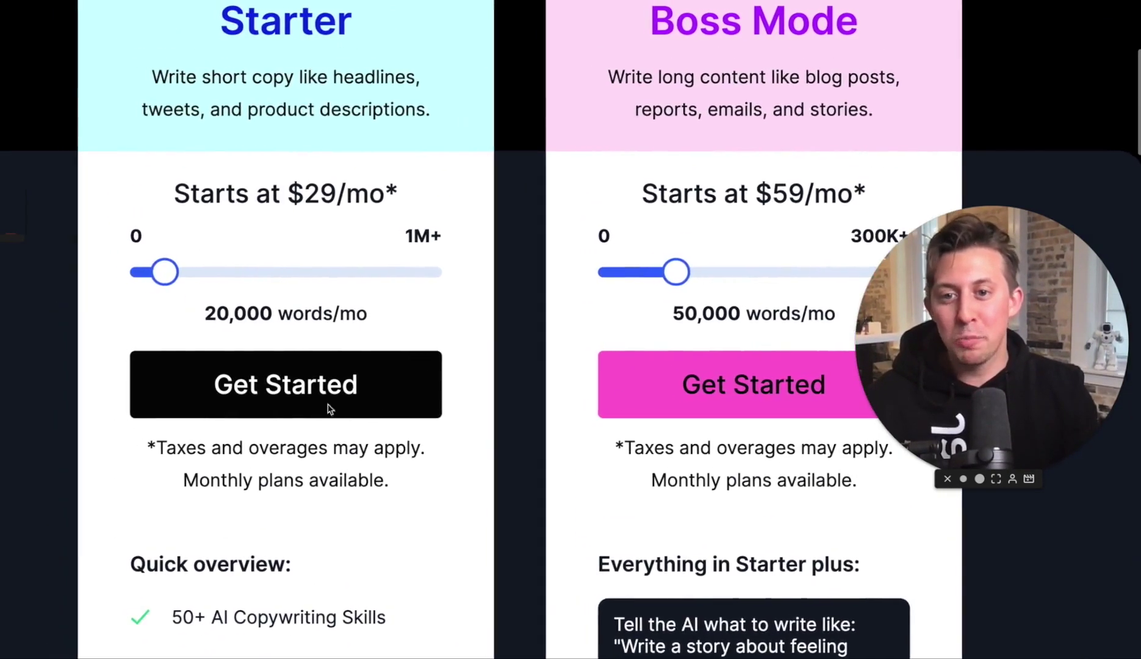
{"action": "left_click", "coordinate": [399, 397]}
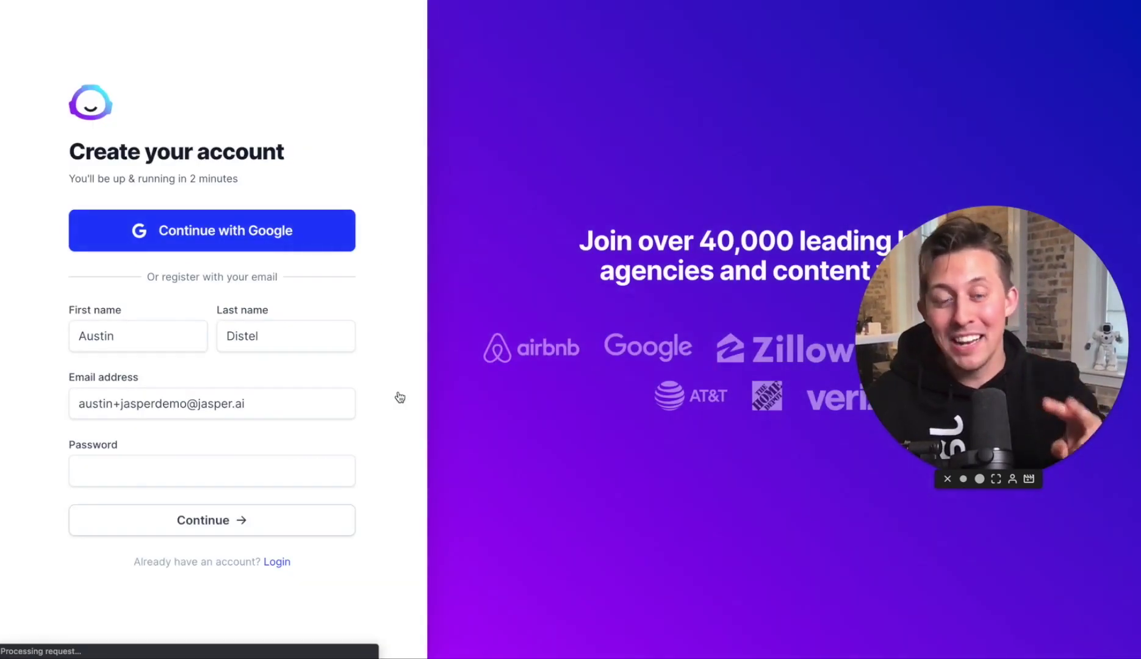